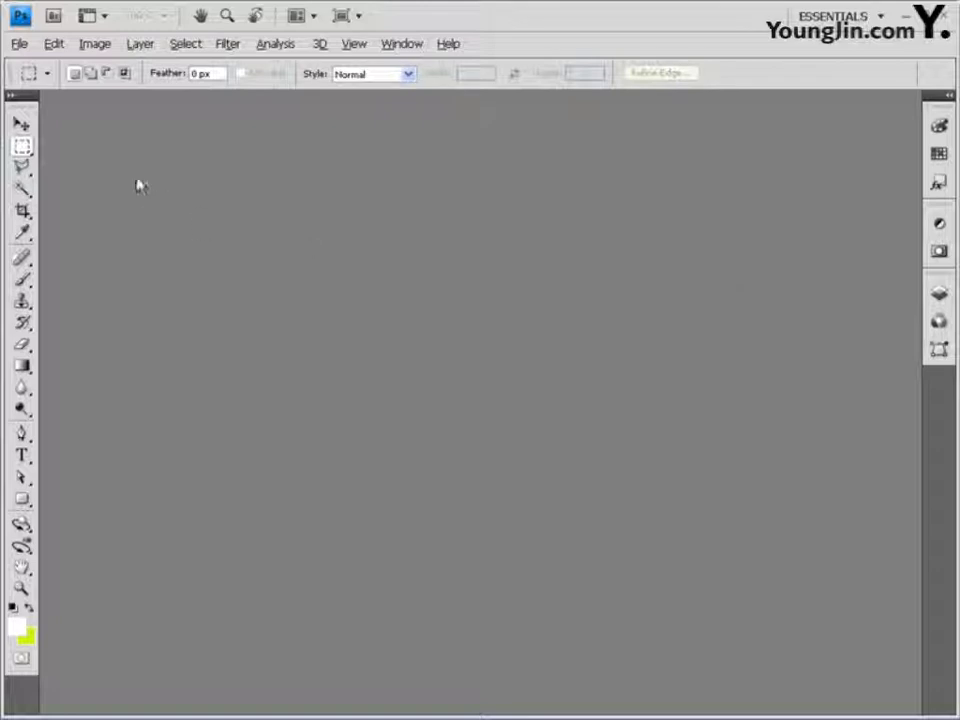
# - Create a new 400 x 500 pixel document at 72 pixels/inch in 8-bit RGB Color with a white background
pyautogui.click(19, 44)
pyautogui.click(28, 62)
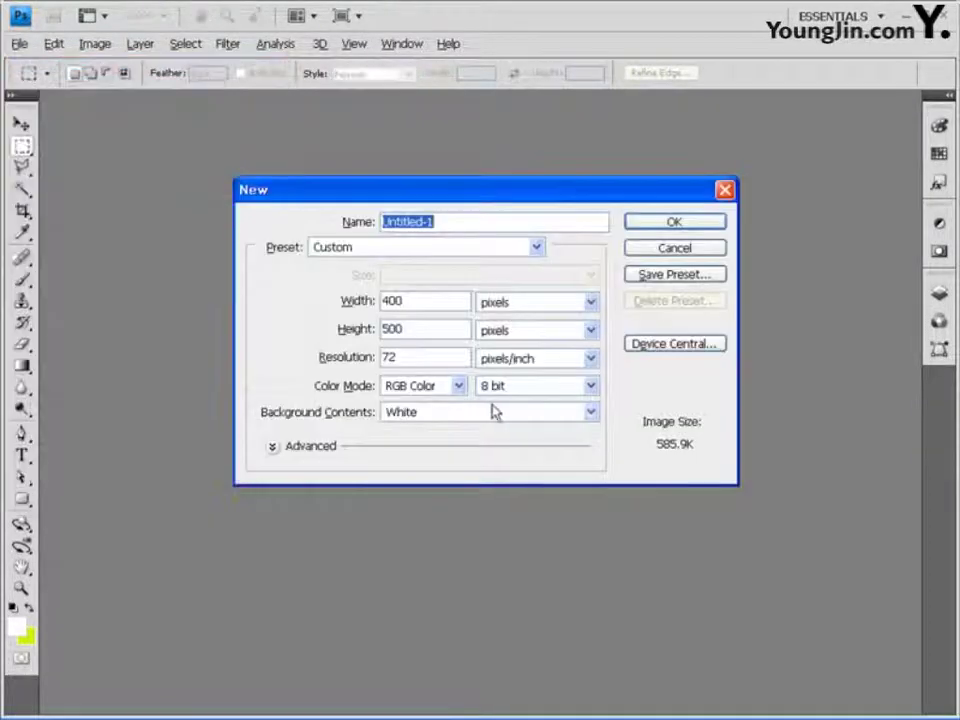
pyautogui.click(399, 301)
pyautogui.doubleClick(392, 305)
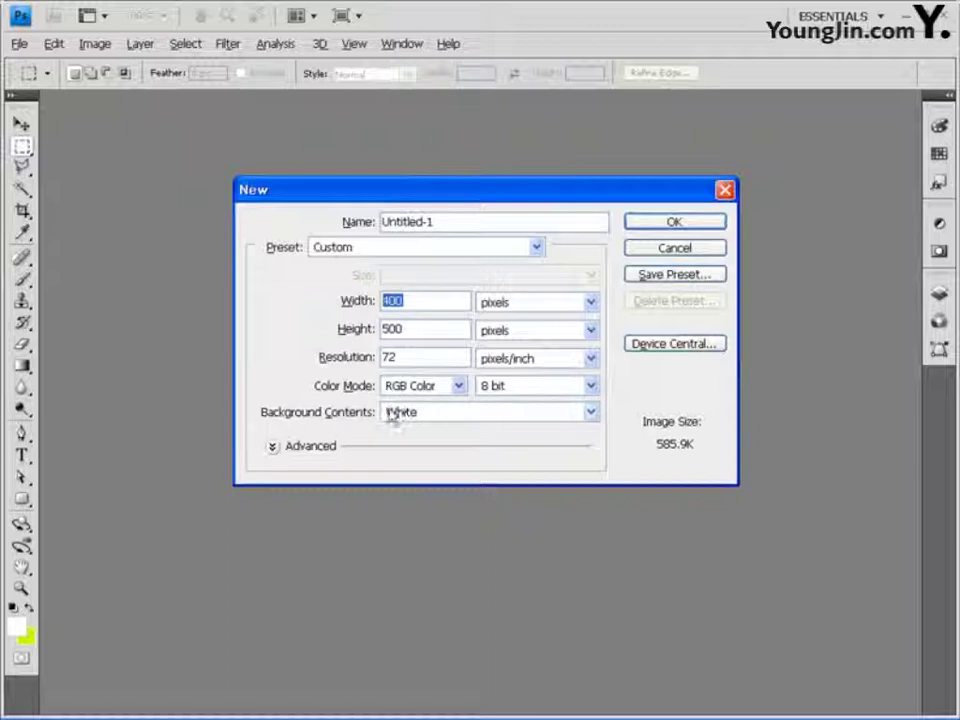
pyautogui.click(686, 223)
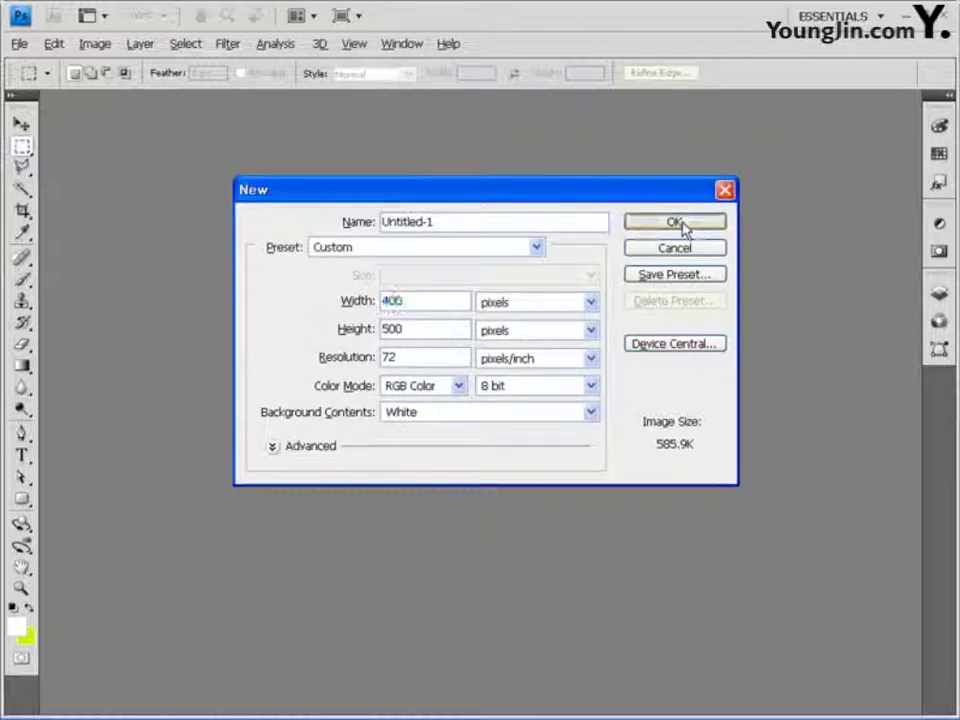
pyautogui.moveTo(291, 103); pyautogui.dragTo(318, 118)
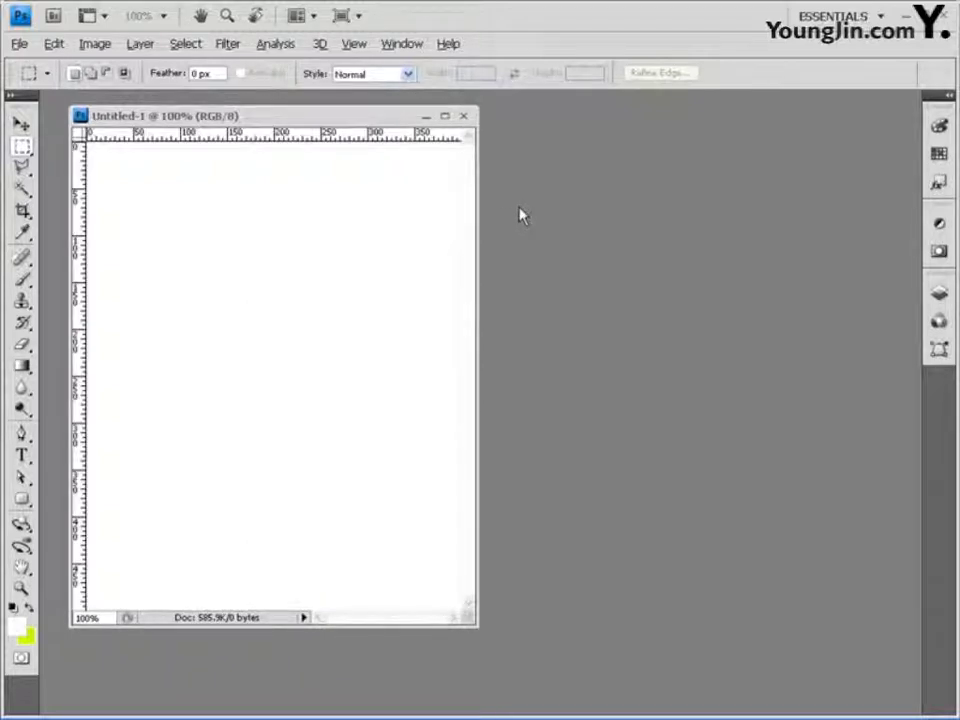
# - Set the rulers to pixels and place horizontal guides at 100, 200, 300, 400 px and vertical guides at 100, 200, 300 px
pyautogui.rightClick(305, 145)
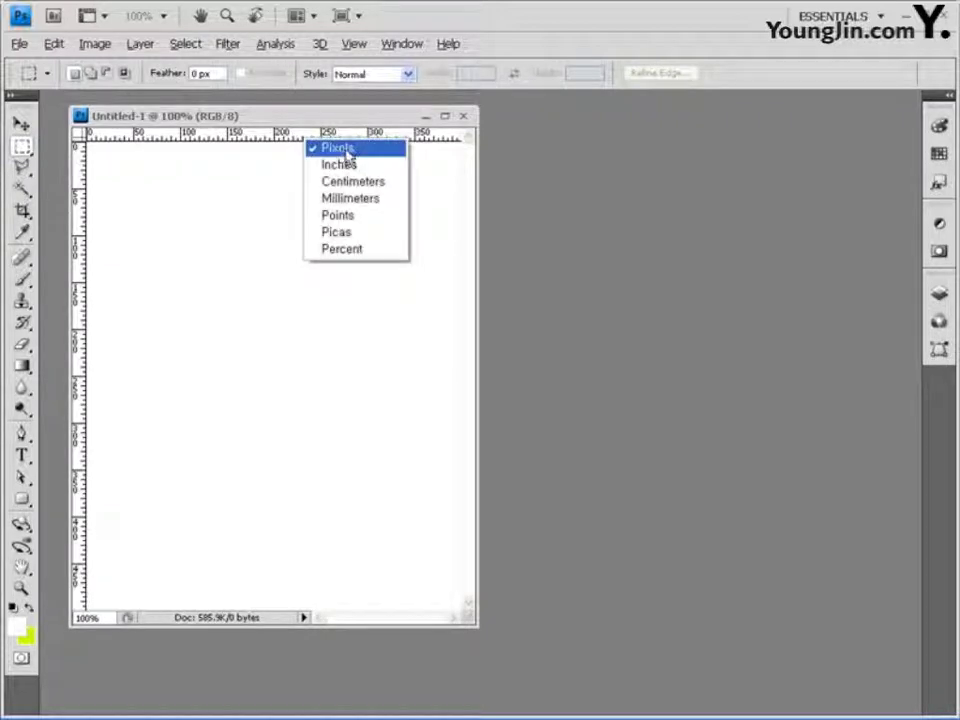
pyautogui.click(347, 152)
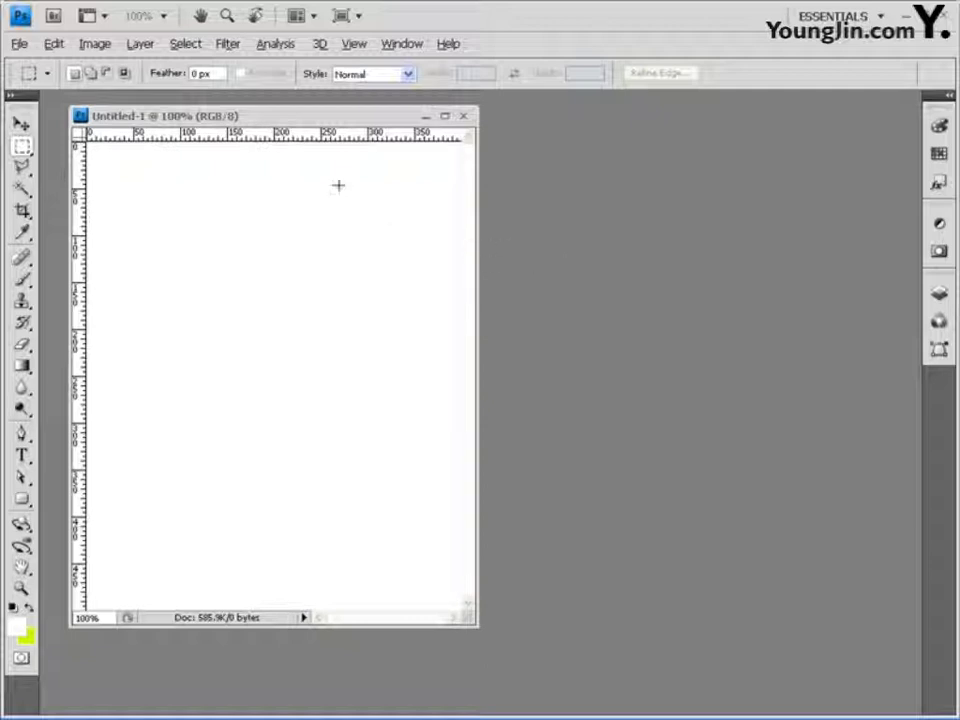
pyautogui.moveTo(285, 140); pyautogui.dragTo(269, 236)
pyautogui.moveTo(165, 134); pyautogui.dragTo(203, 329)
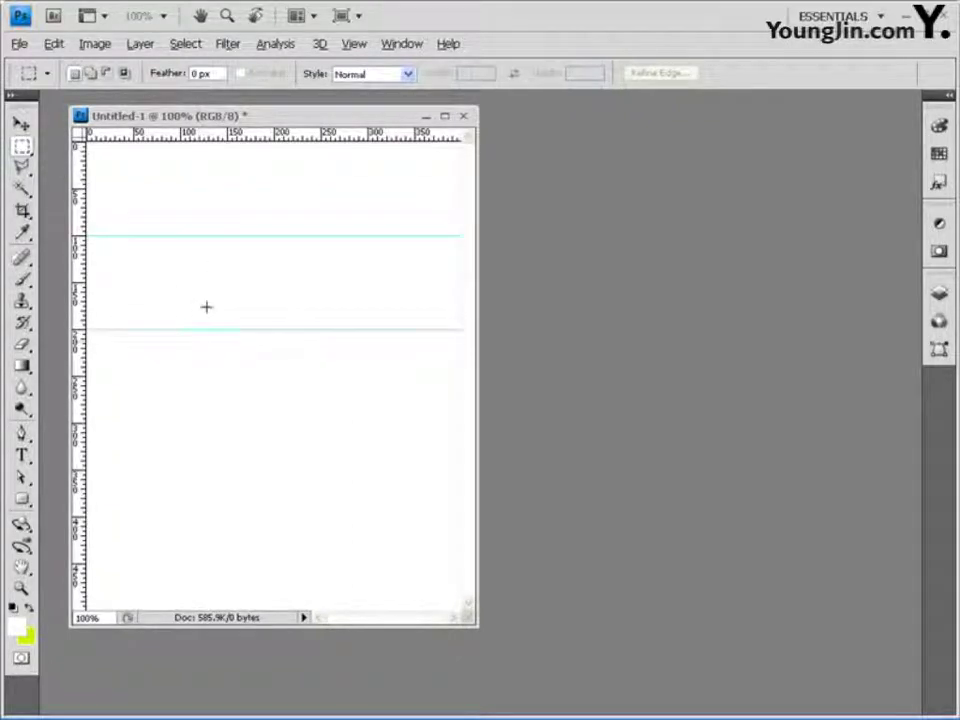
pyautogui.moveTo(218, 140); pyautogui.dragTo(130, 422)
pyautogui.moveTo(130, 138); pyautogui.dragTo(118, 517)
pyautogui.moveTo(80, 259); pyautogui.dragTo(181, 258)
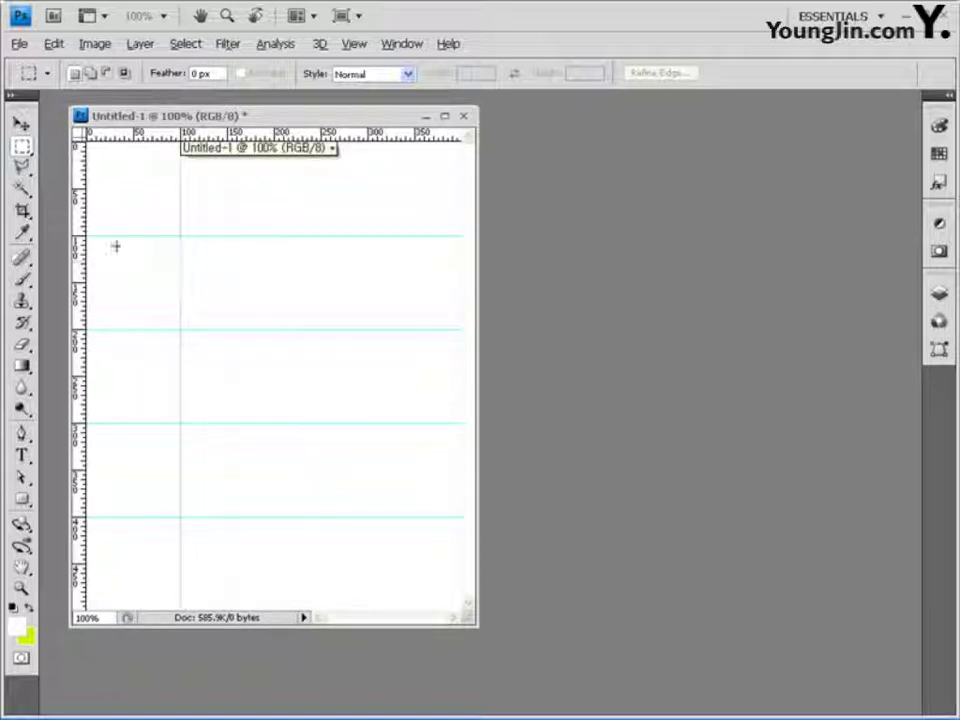
pyautogui.moveTo(82, 231); pyautogui.dragTo(368, 216)
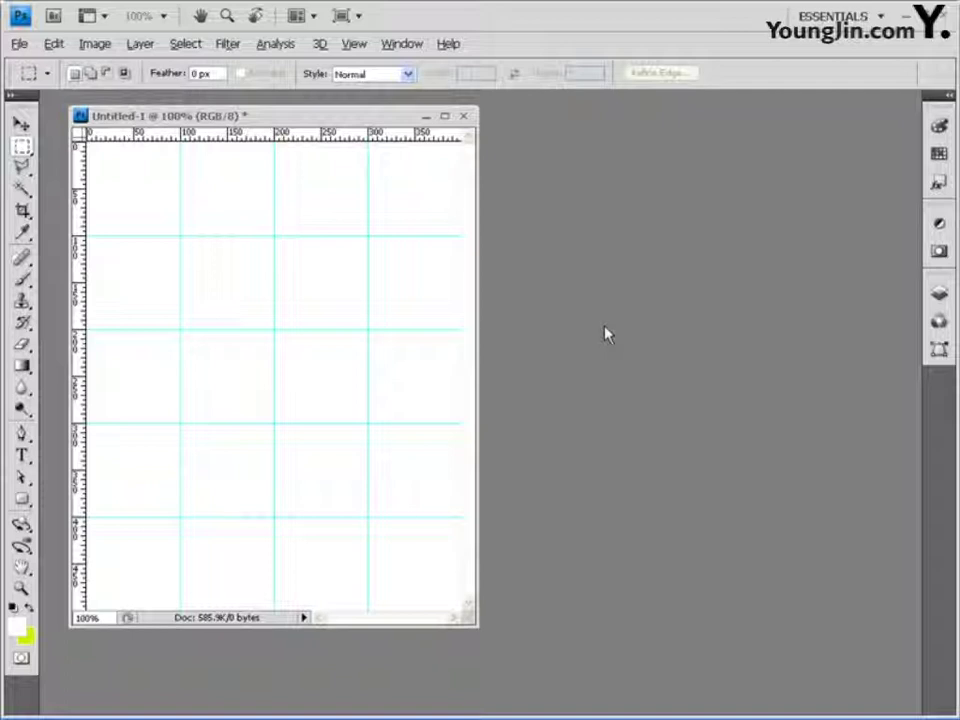
# - Save the document in Photoshop format, named with the examinee number, the full name and the suffix 1, joined by hyphens
pyautogui.click(19, 44)
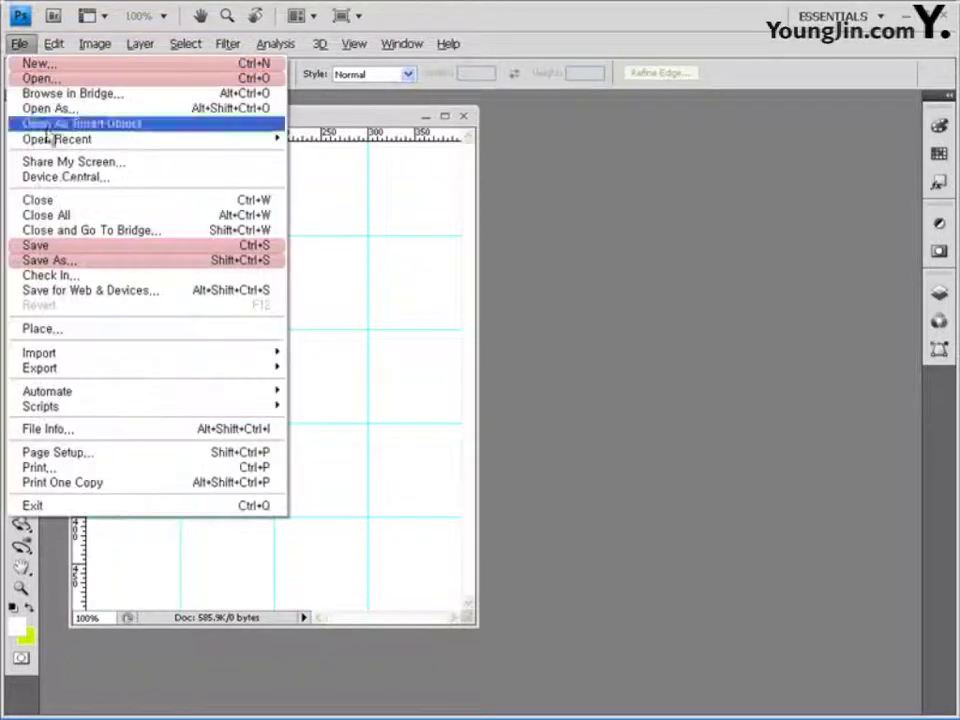
pyautogui.click(76, 262)
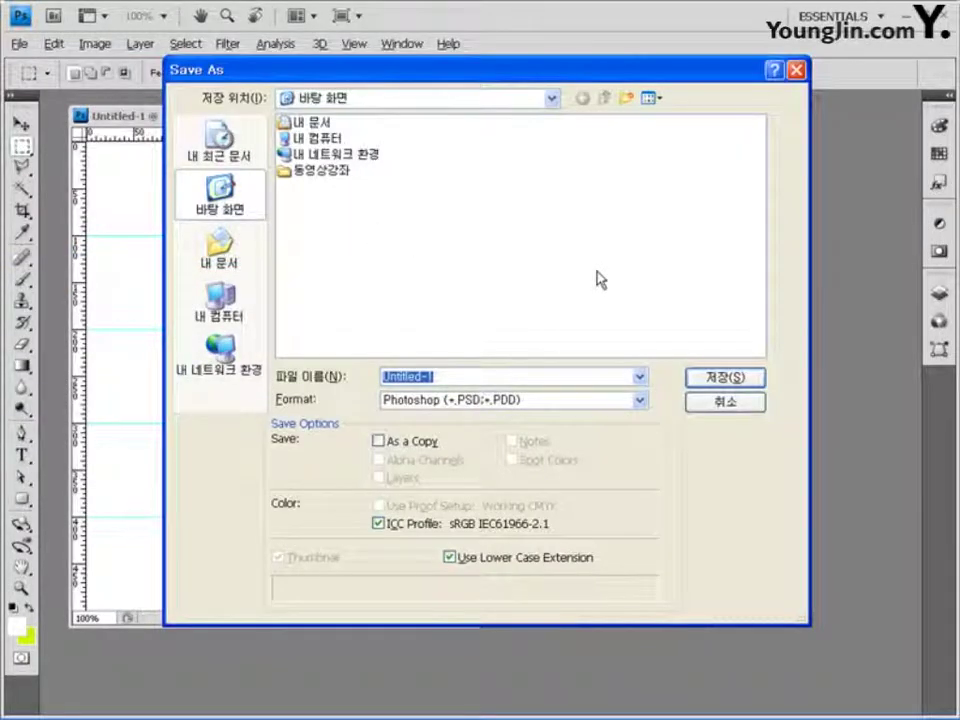
pyautogui.write('ㅇ')
pyautogui.press('BackSpace')
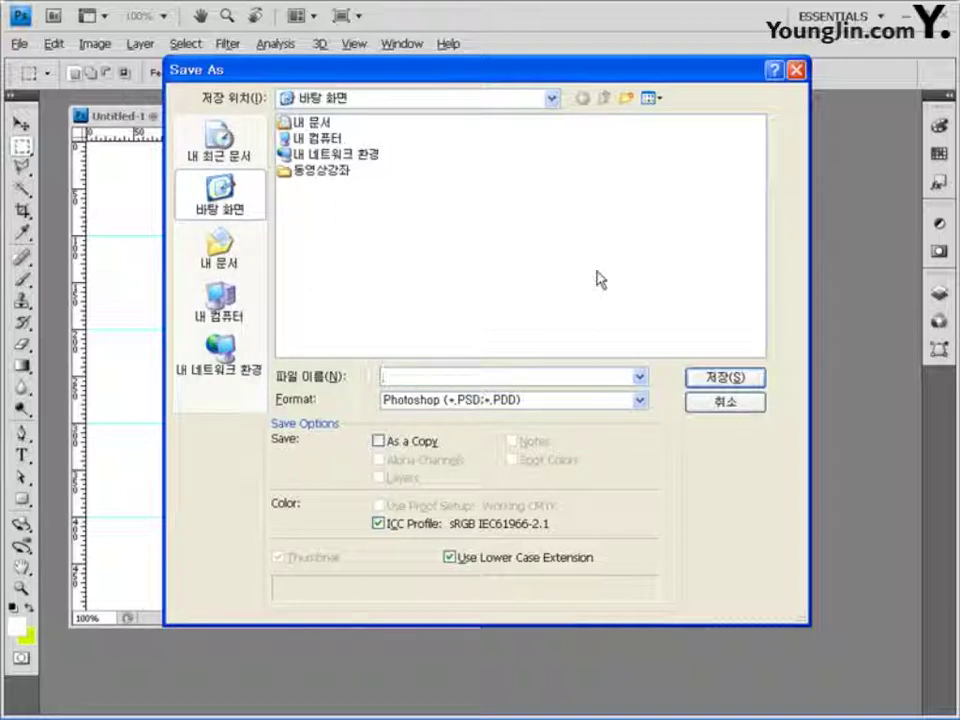
pyautogui.write('G123456789')
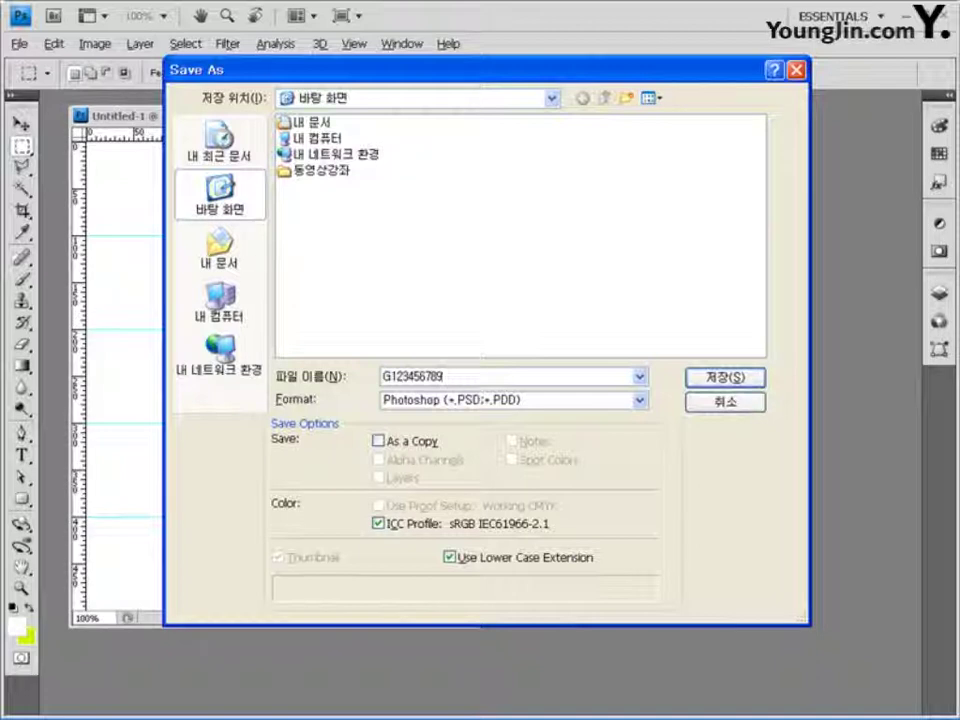
pyautogui.write('-')
pyautogui.write('ㅁ')
pyautogui.write('길동')
pyautogui.write('-')
pyautogui.write('1')
pyautogui.click(745, 386)
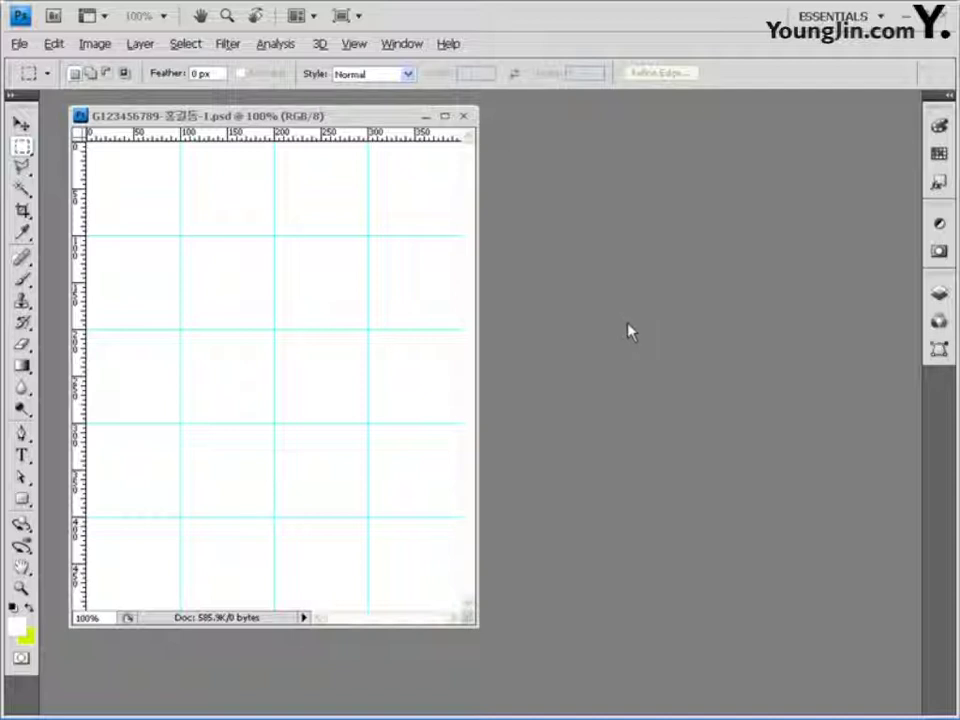
# - Open the flower photo 2급-1 from the image folder inside GTQ
pyautogui.doubleClick(585, 253)
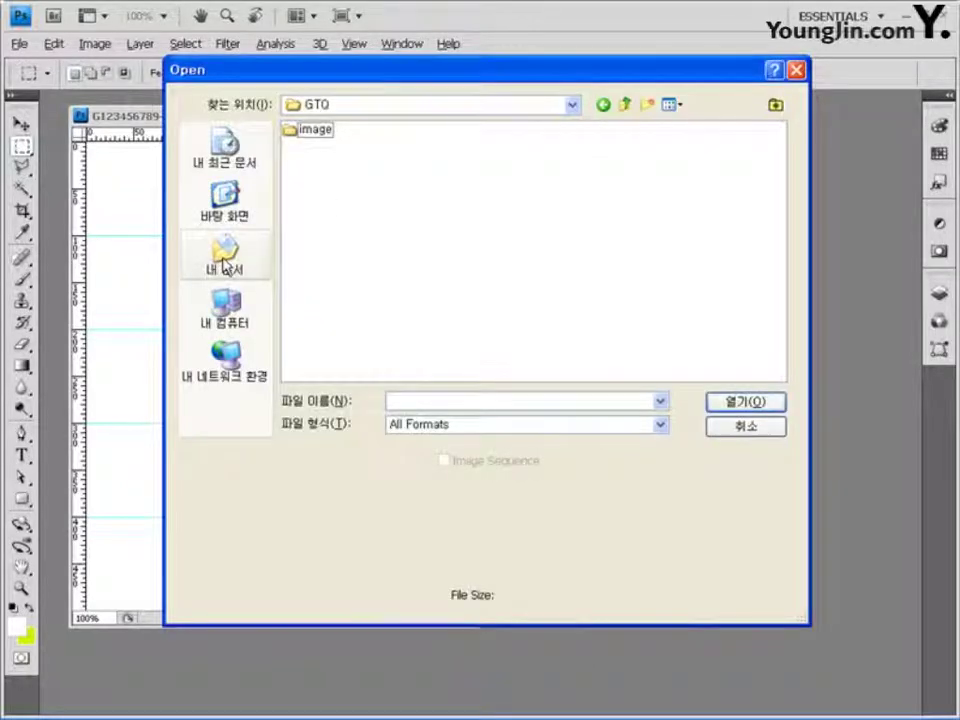
pyautogui.click(316, 138)
pyautogui.doubleClick(316, 138)
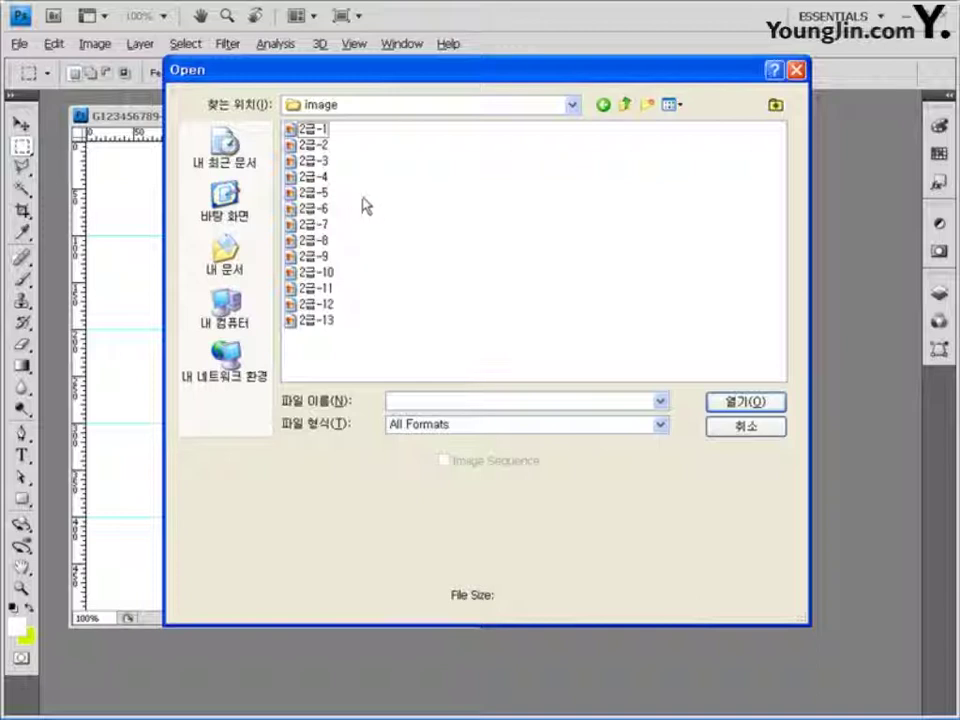
pyautogui.click(313, 128)
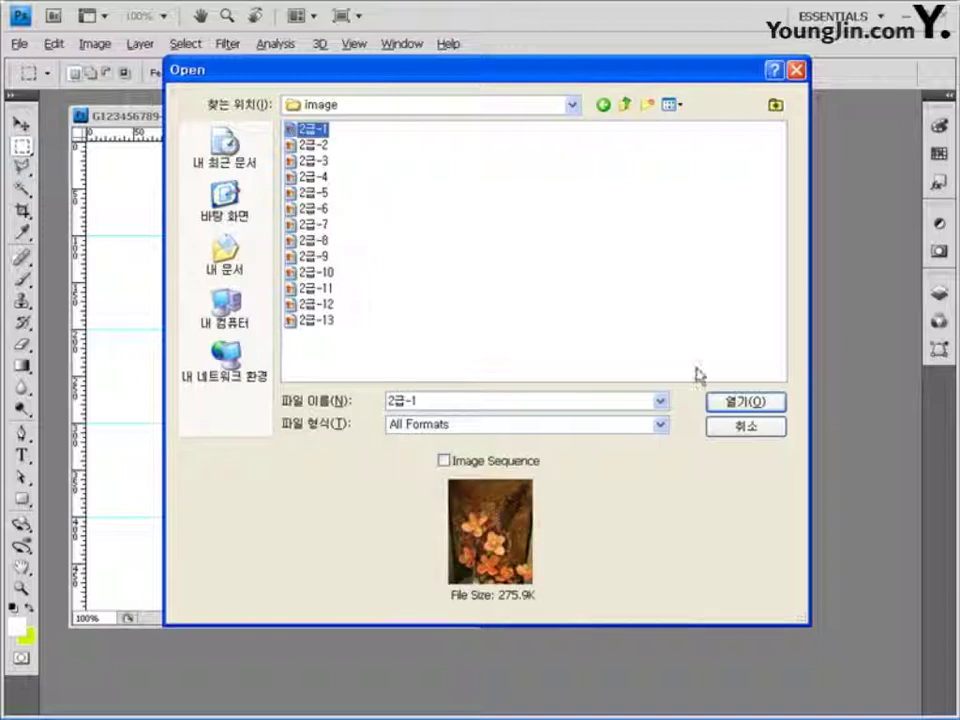
pyautogui.click(741, 405)
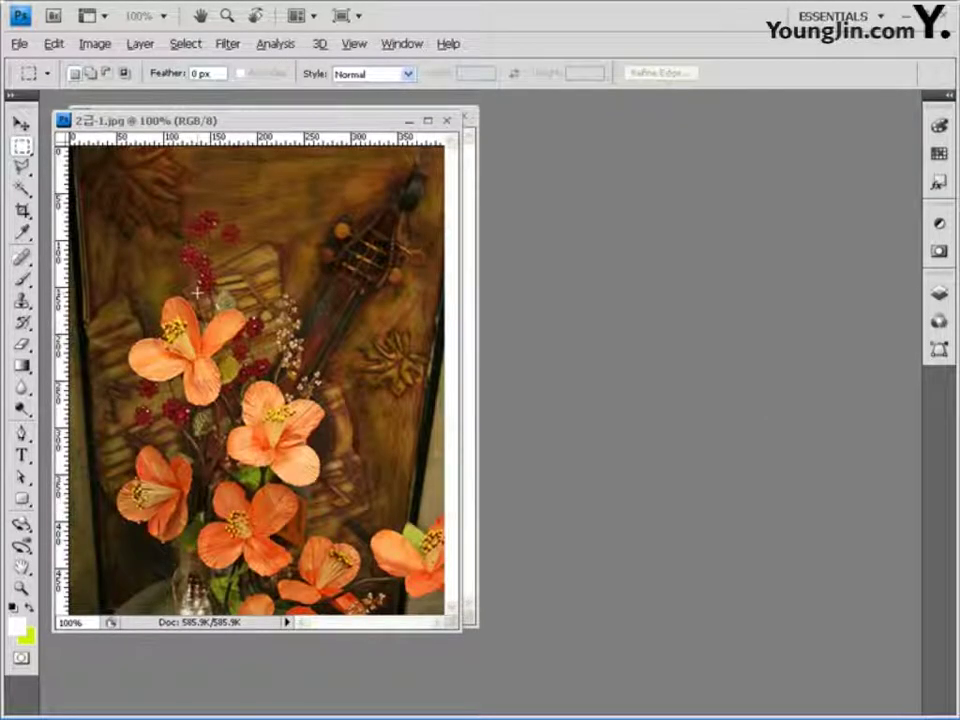
# - Copy the entire 2급-1 photo into the guide-lined PSD document as a new layer and minimize the photo's window
pyautogui.hotkey('ctrl', 'a')
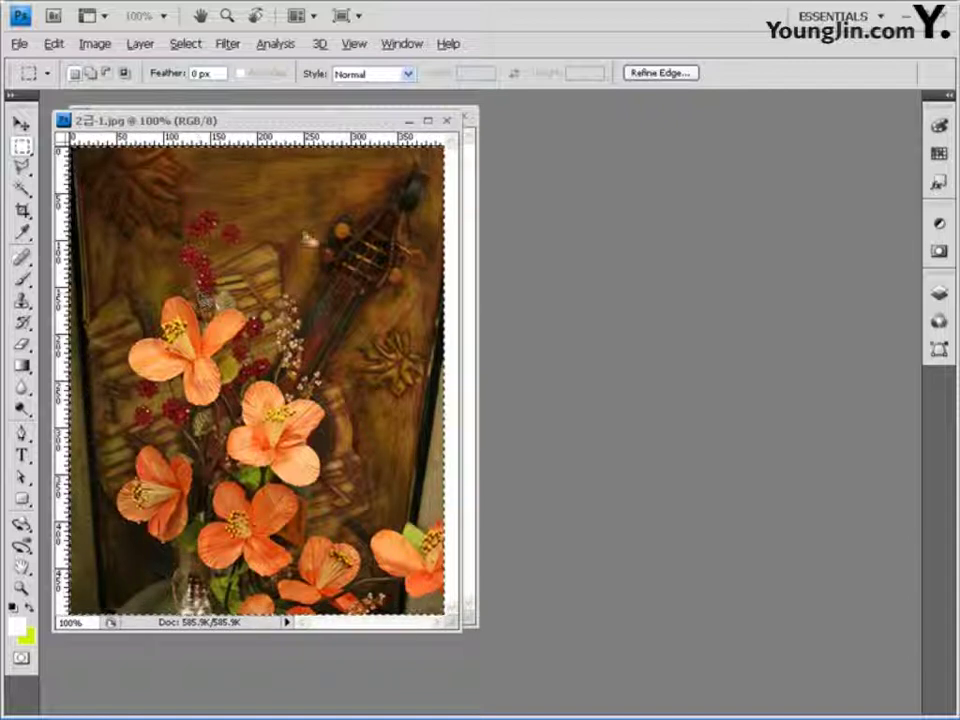
pyautogui.click(409, 121)
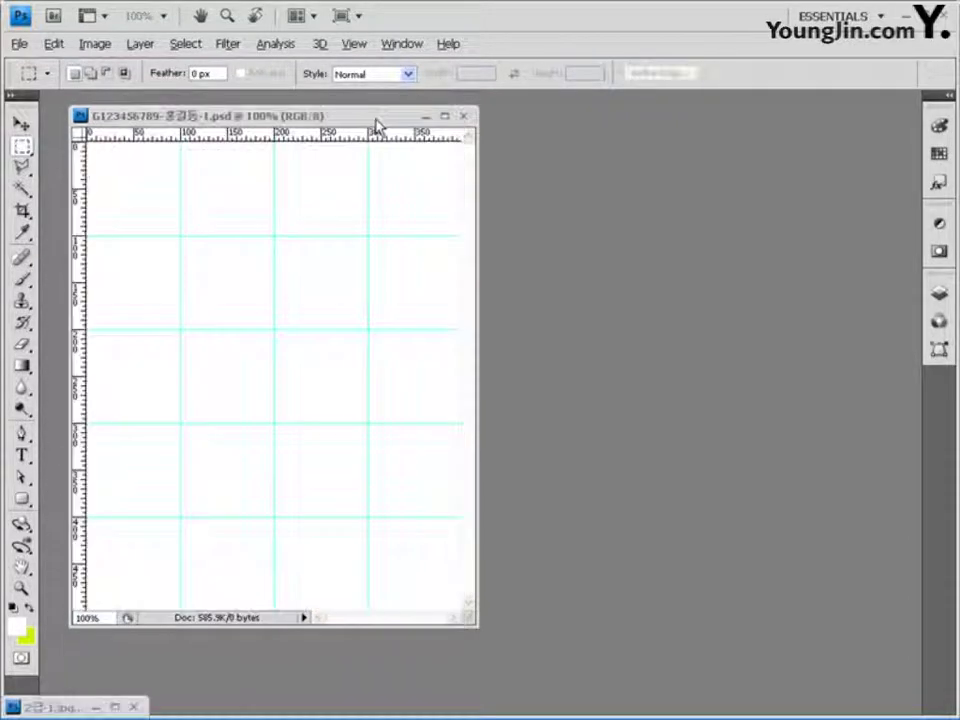
pyautogui.hotkey('ctrl', 'v')
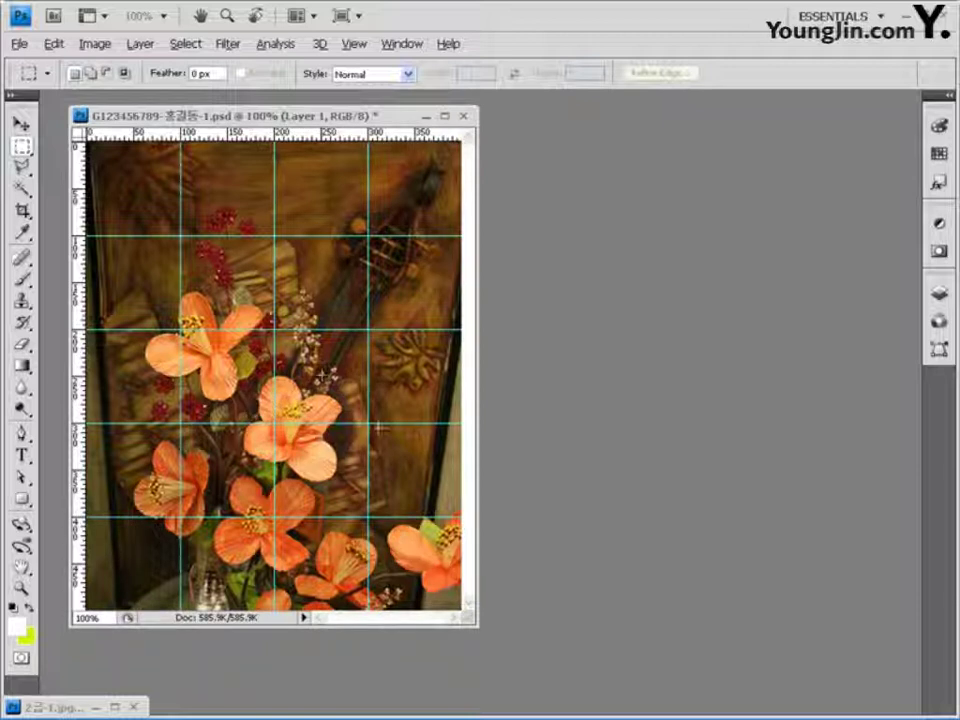
# - Select the light orange flower near the 200 px and 300 px guide crossing by tracing its outline with the Polygonal Lasso at 300% zoom
pyautogui.hotkey('ctrl', '+')
pyautogui.hotkey('ctrl', '+')
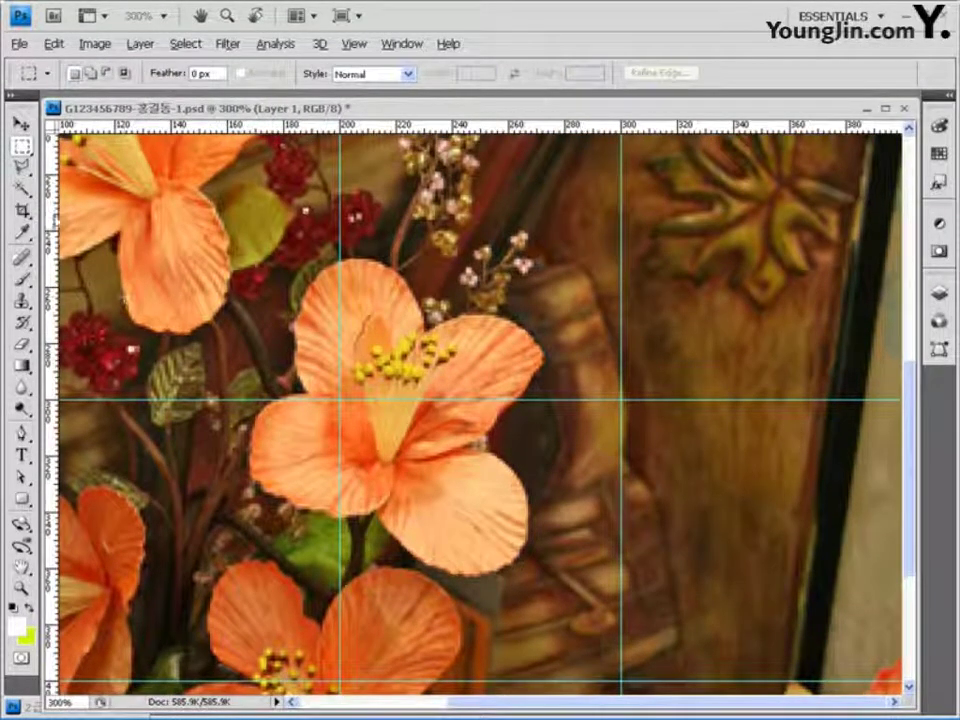
pyautogui.click(22, 168)
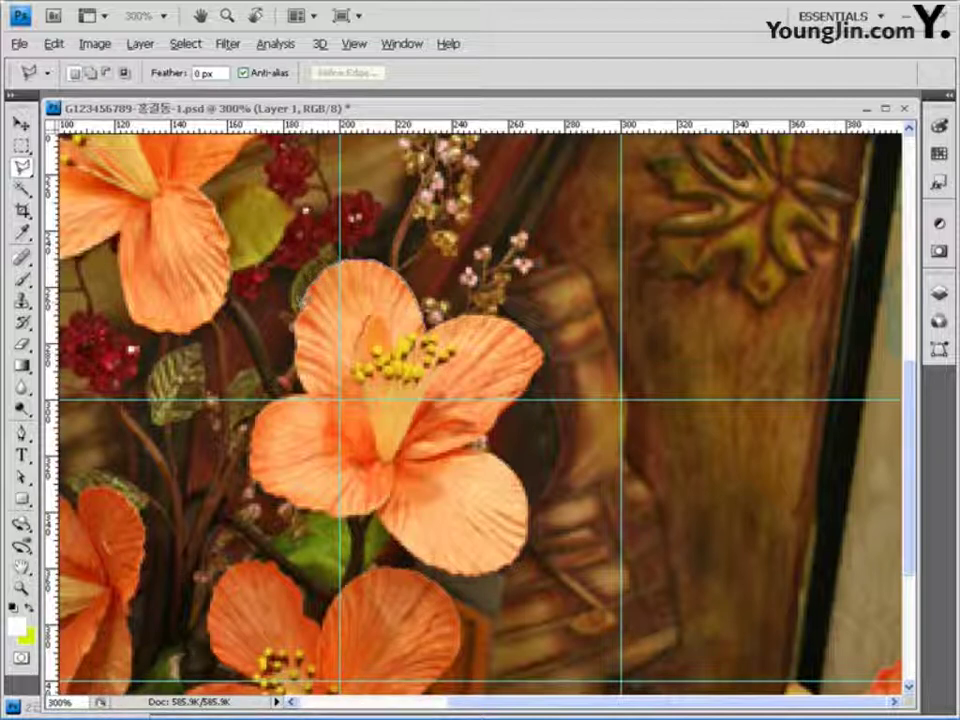
pyautogui.click(467, 563)
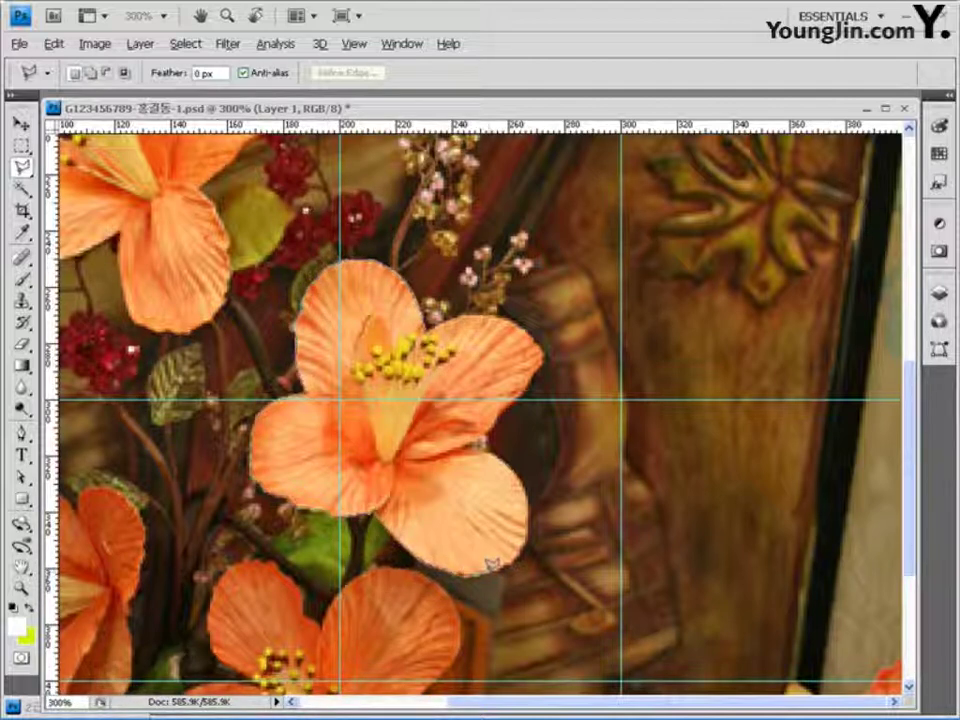
pyautogui.click(519, 550)
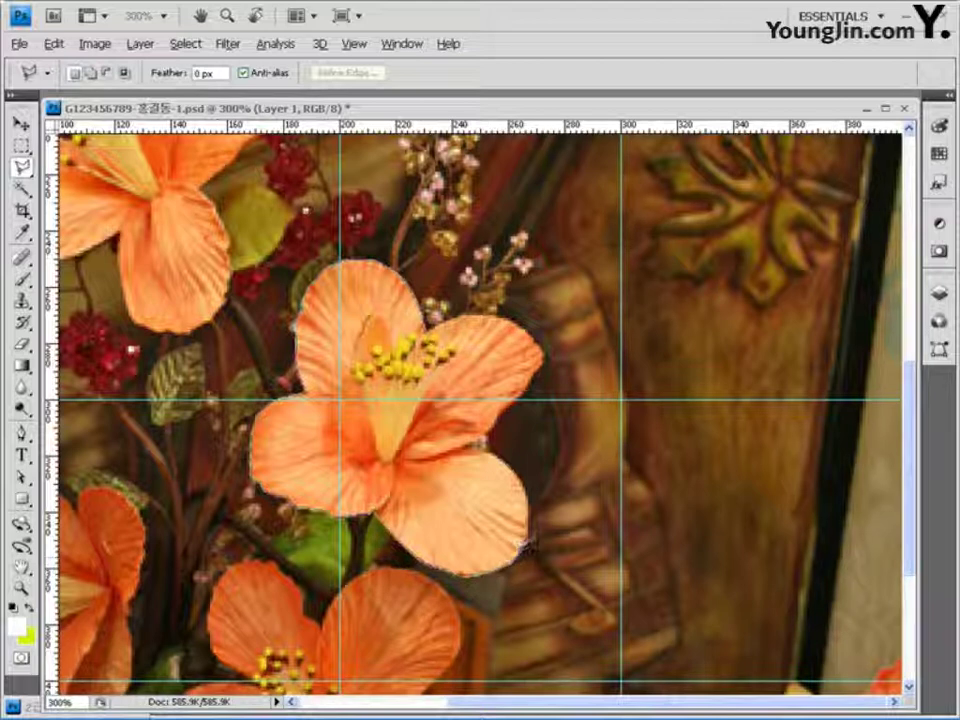
pyautogui.click(529, 514)
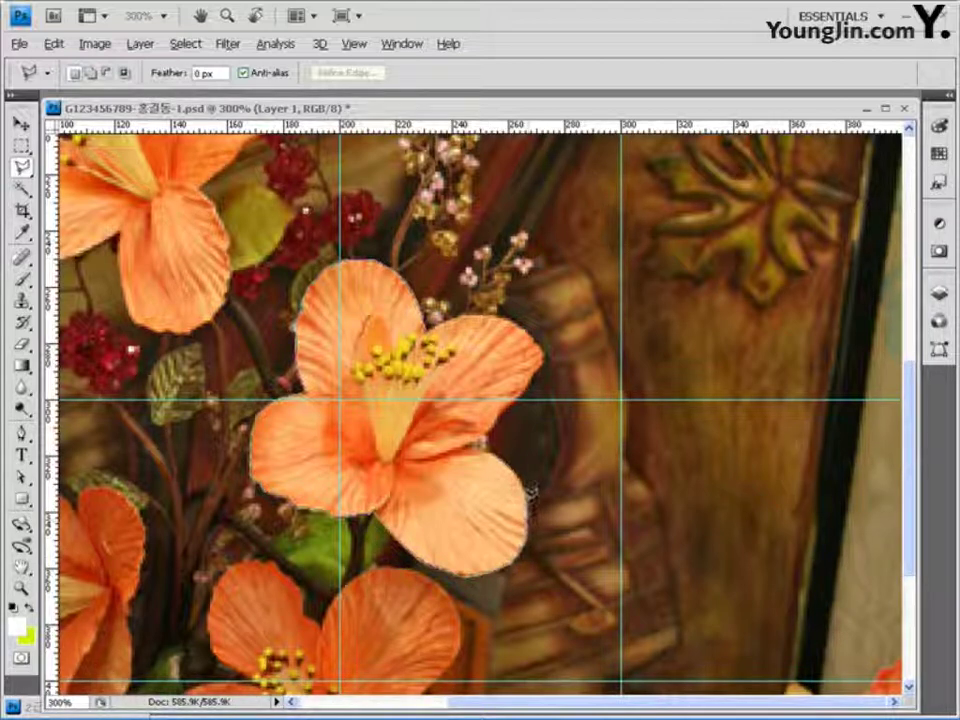
pyautogui.click(527, 478)
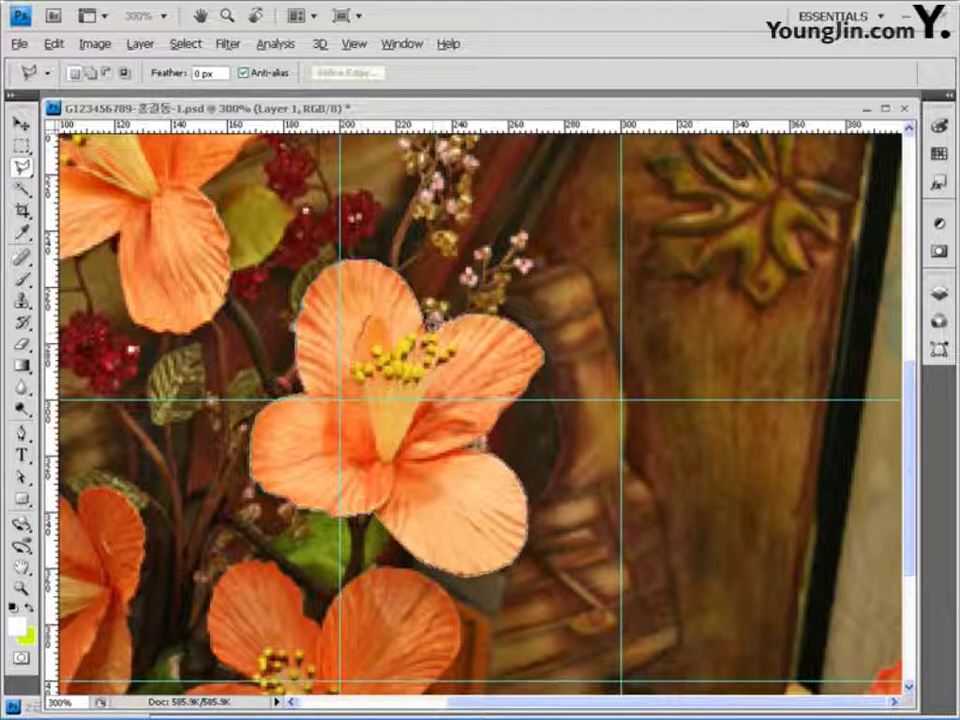
pyautogui.doubleClick(433, 318)
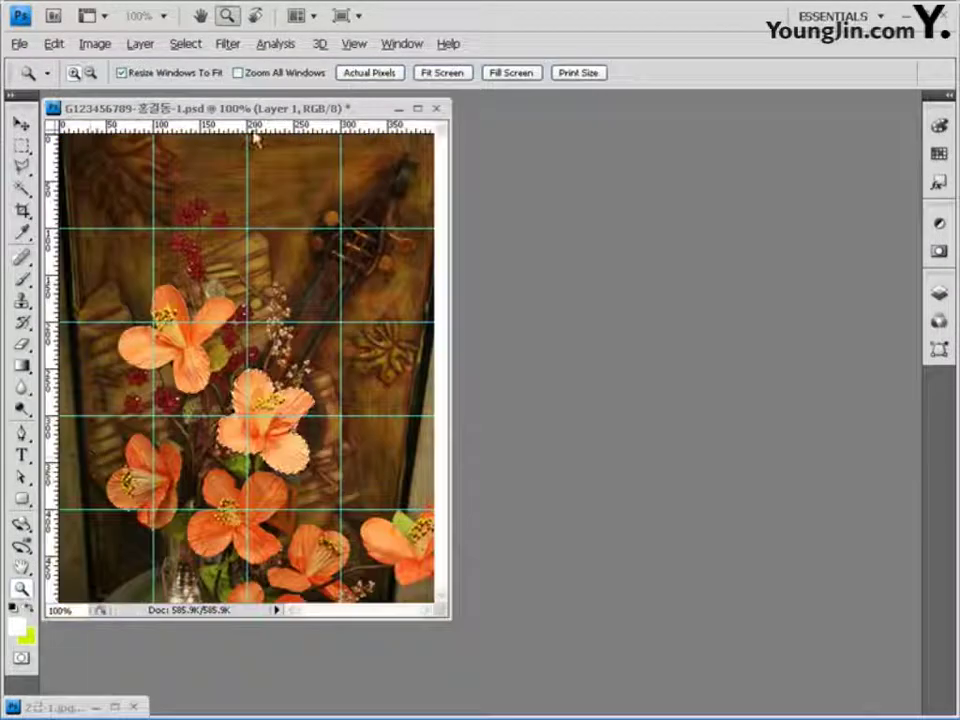
pyautogui.moveTo(277, 107); pyautogui.dragTo(377, 141)
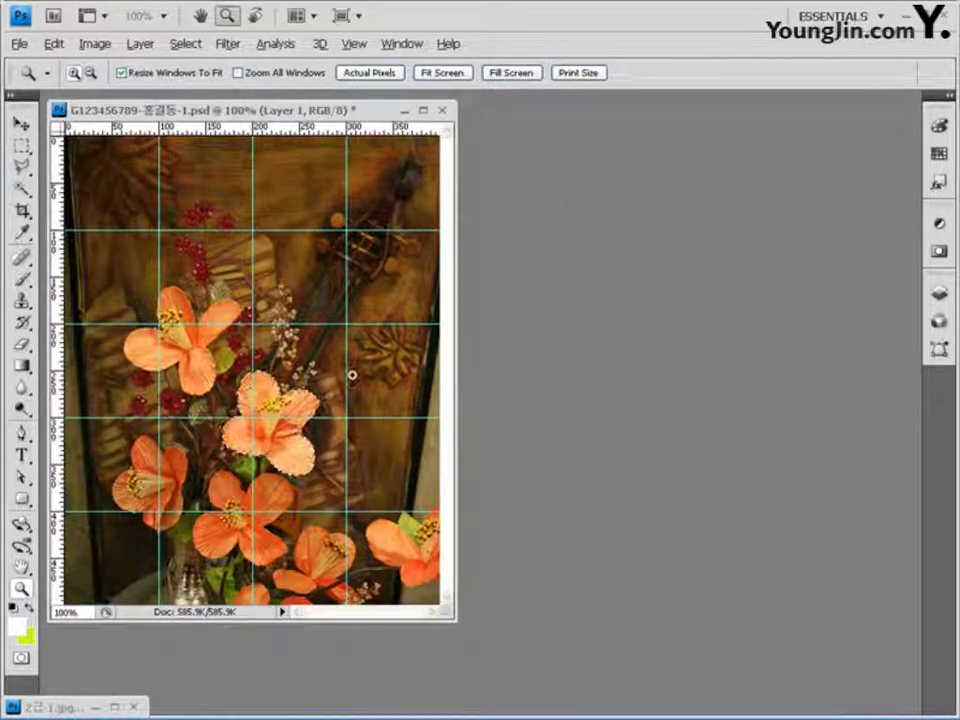
# - Copy the selected flower to its own layer with Layer via Copy, then activate the Move tool and show the layer list
pyautogui.click(139, 44)
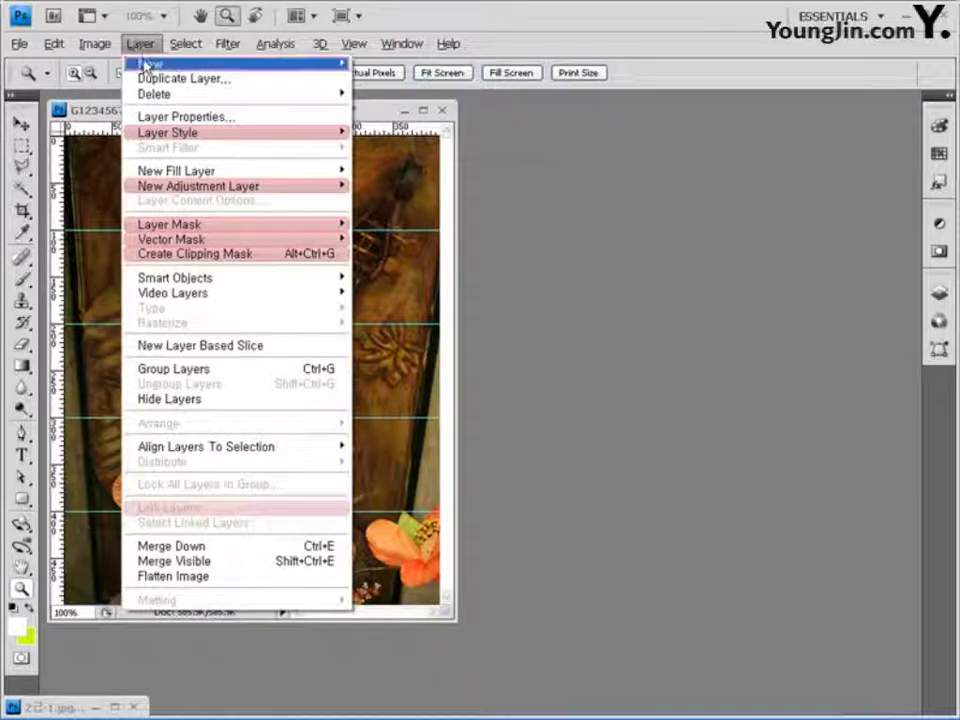
pyautogui.moveTo(167, 64)
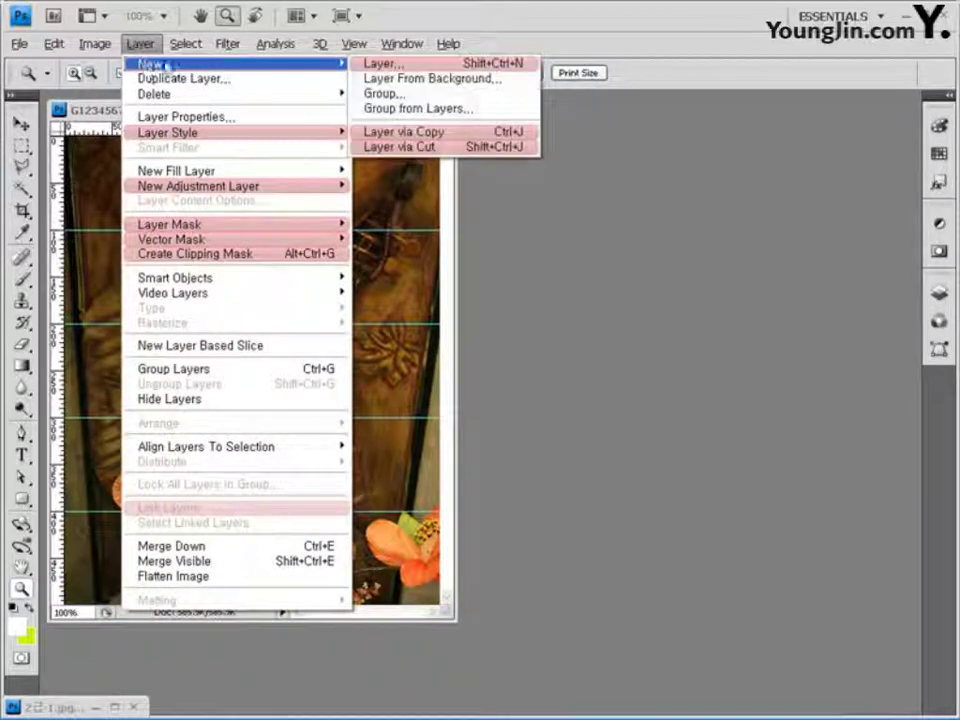
pyautogui.click(422, 137)
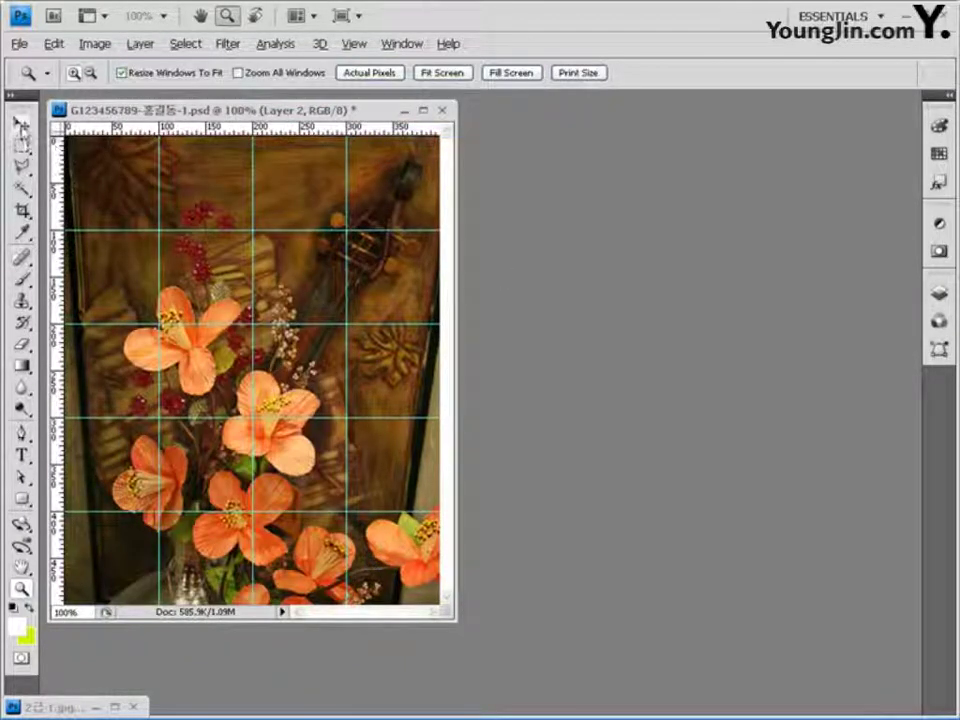
pyautogui.click(21, 123)
pyautogui.click(938, 292)
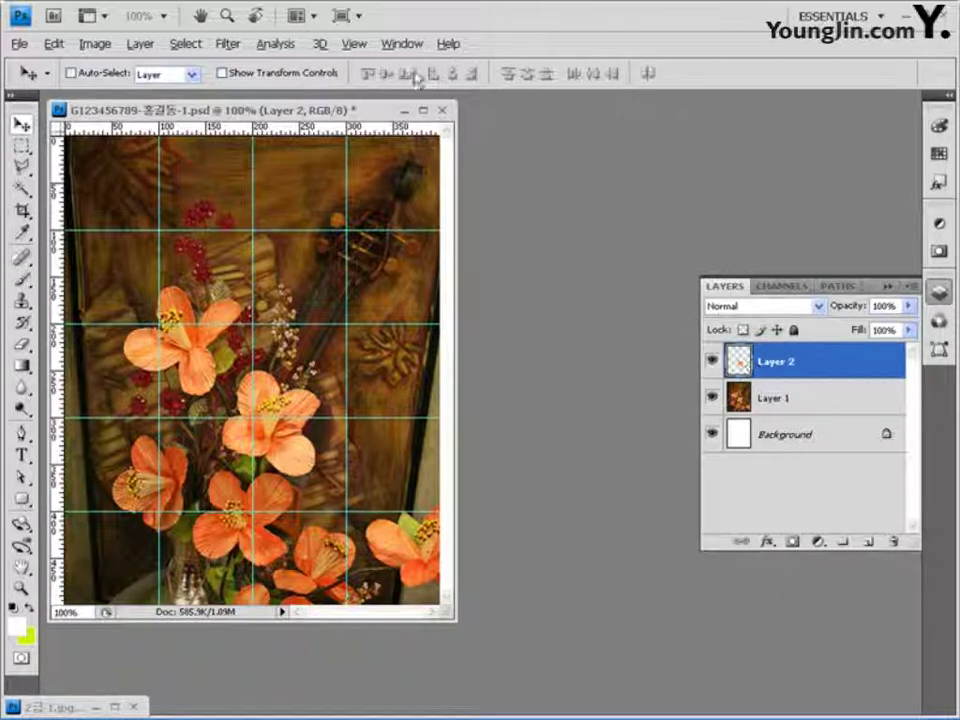
pyautogui.click(140, 44)
pyautogui.moveTo(190, 63)
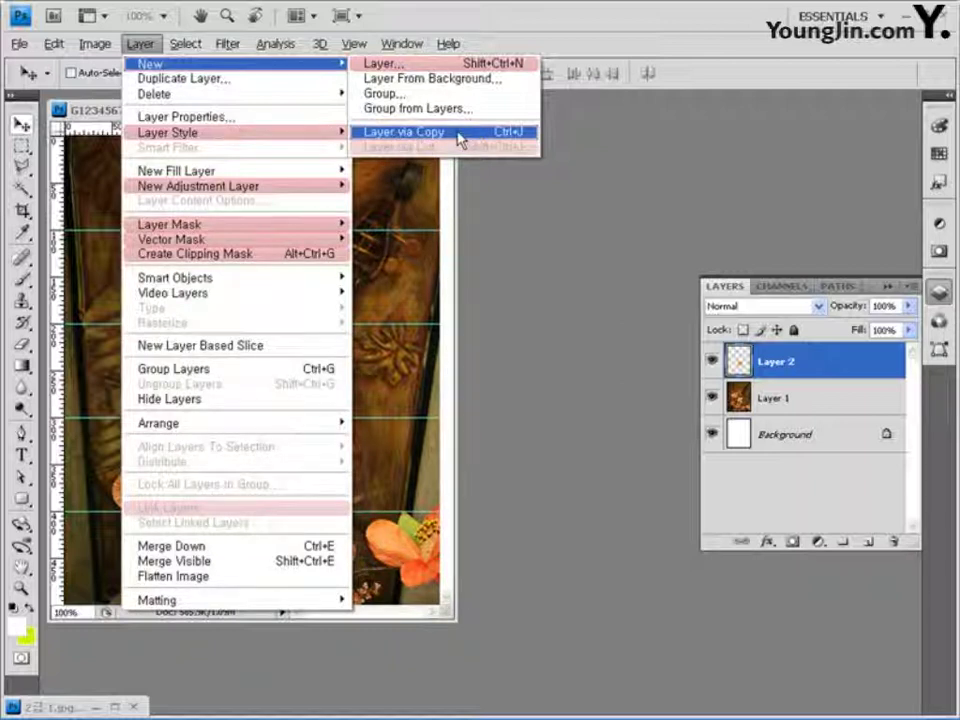
pyautogui.click(395, 20)
# - Move the copied flower up and right so it sits beside the crossing of the 300 px vertical and 200 px horizontal guides
pyautogui.click(53, 44)
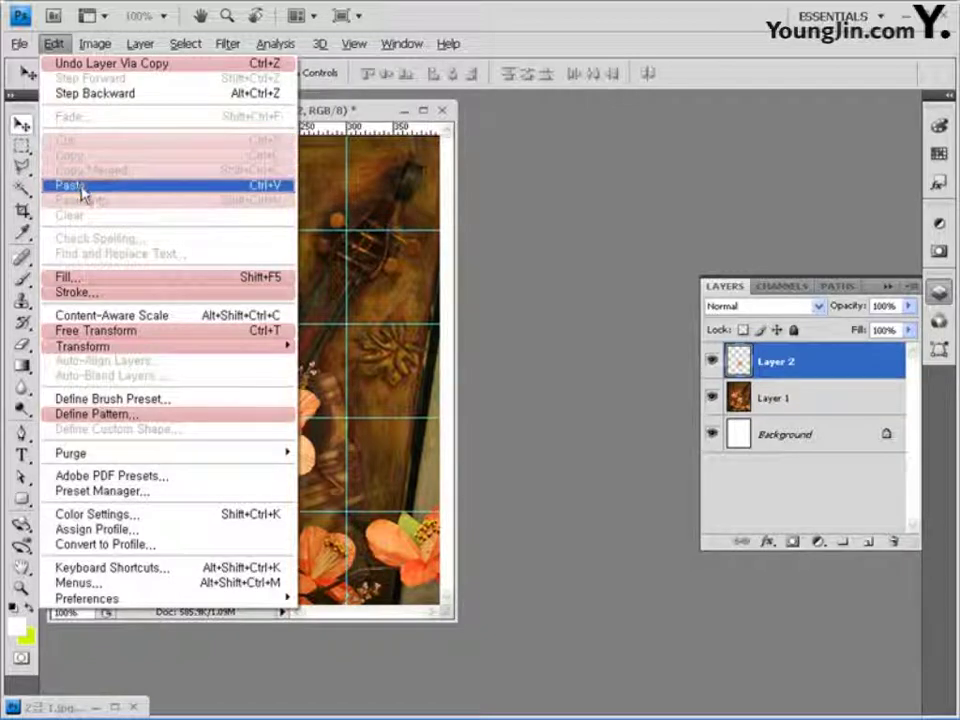
pyautogui.click(610, 22)
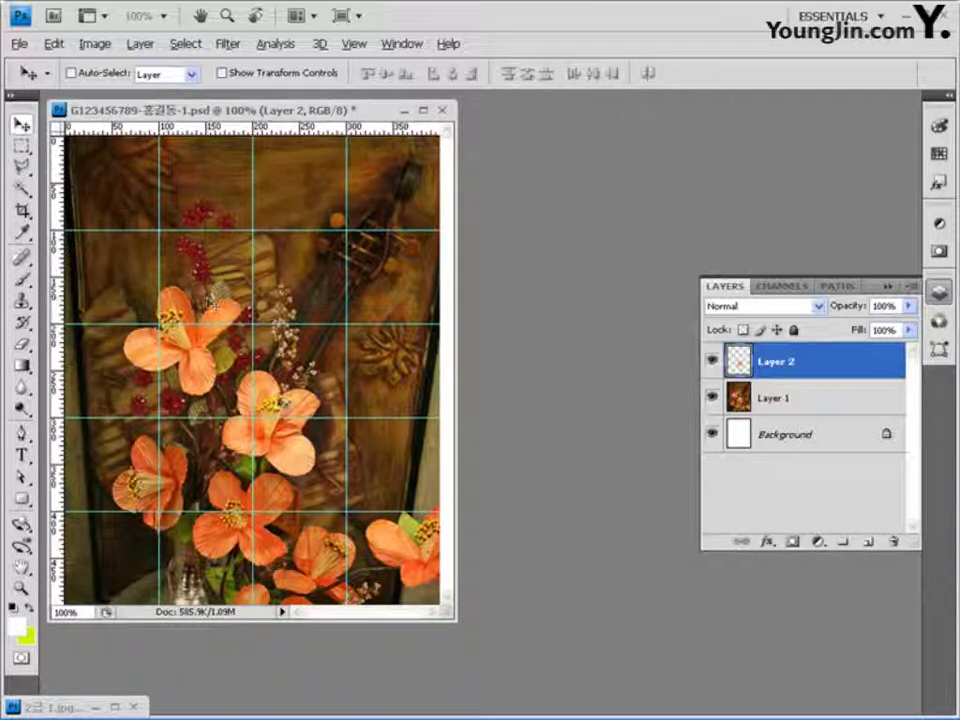
pyautogui.moveTo(213, 303); pyautogui.dragTo(353, 255)
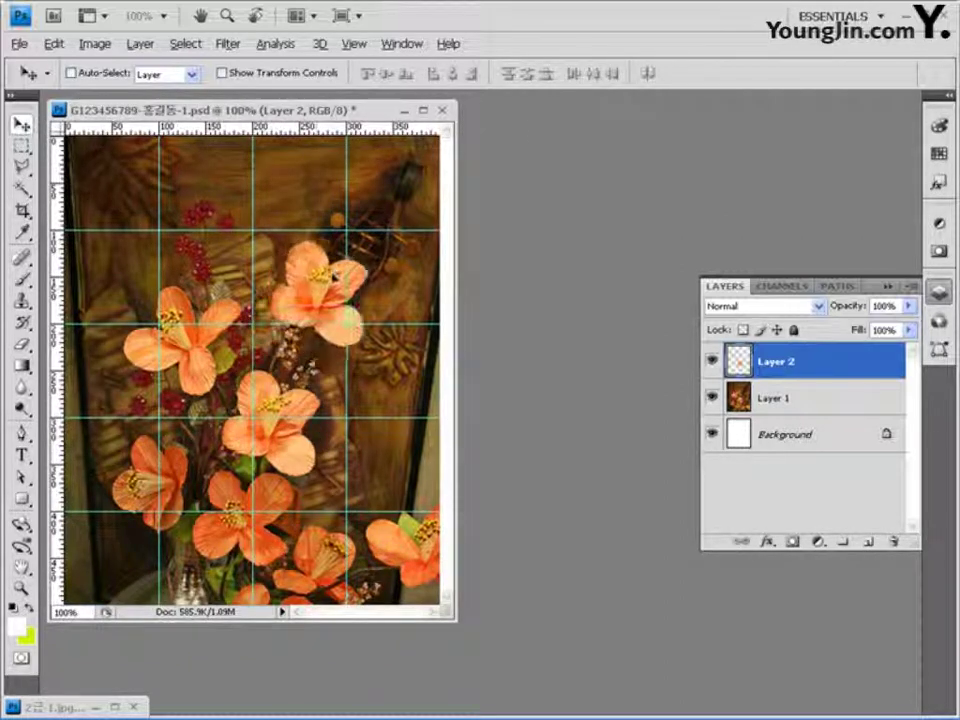
pyautogui.moveTo(288, 274); pyautogui.dragTo(290, 279)
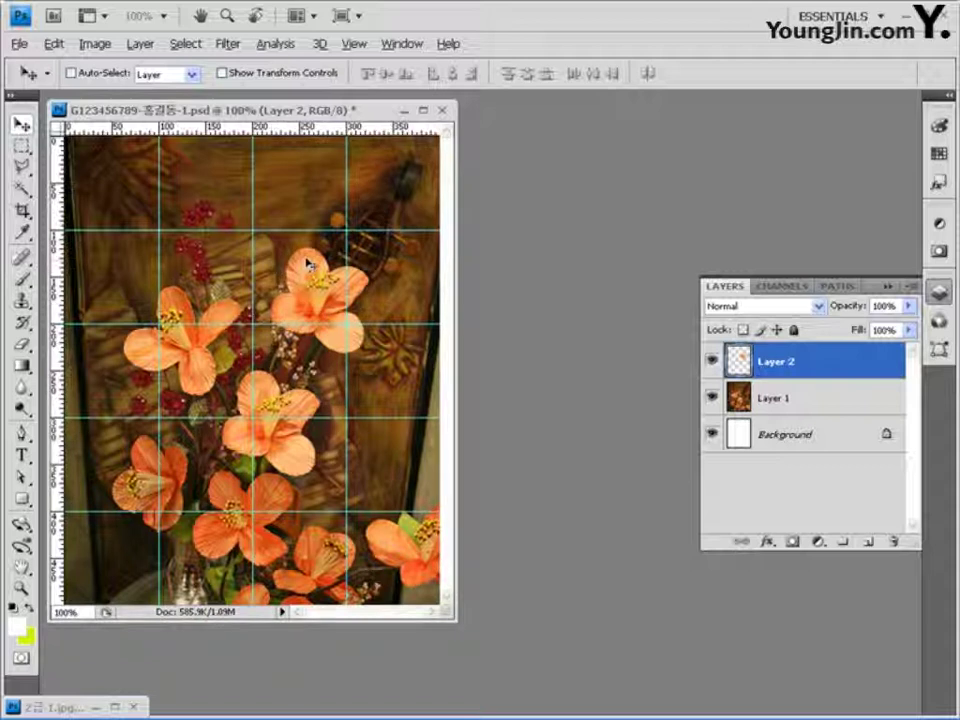
# - Draw a white Ornament 5 custom shape about 165 px wide above the flowers, centred on the 200 px vertical guide
pyautogui.press('u')
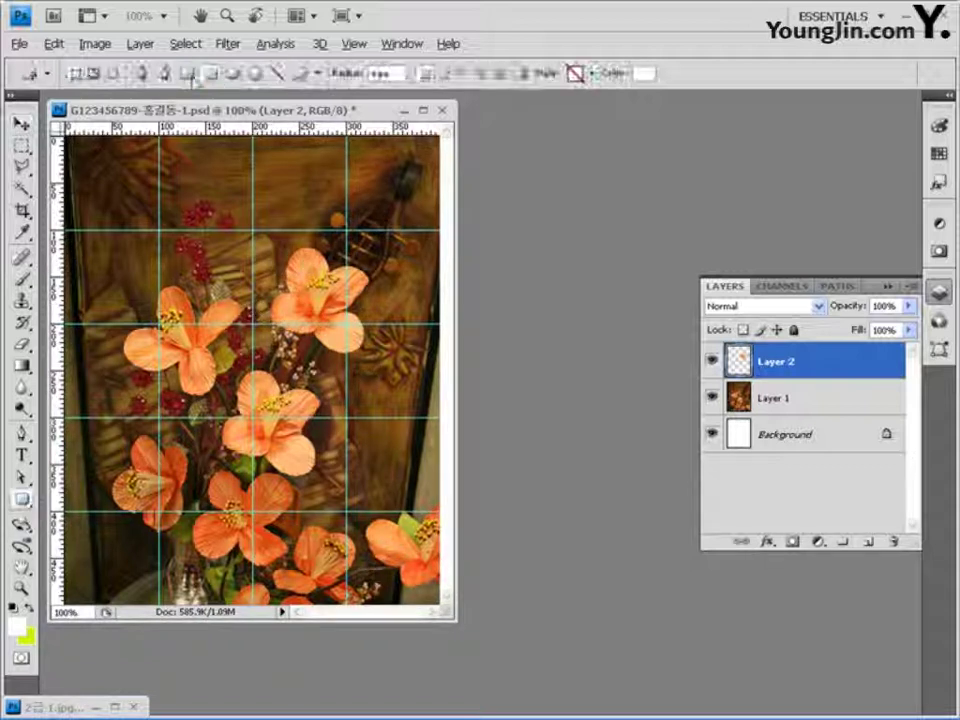
pyautogui.click(300, 73)
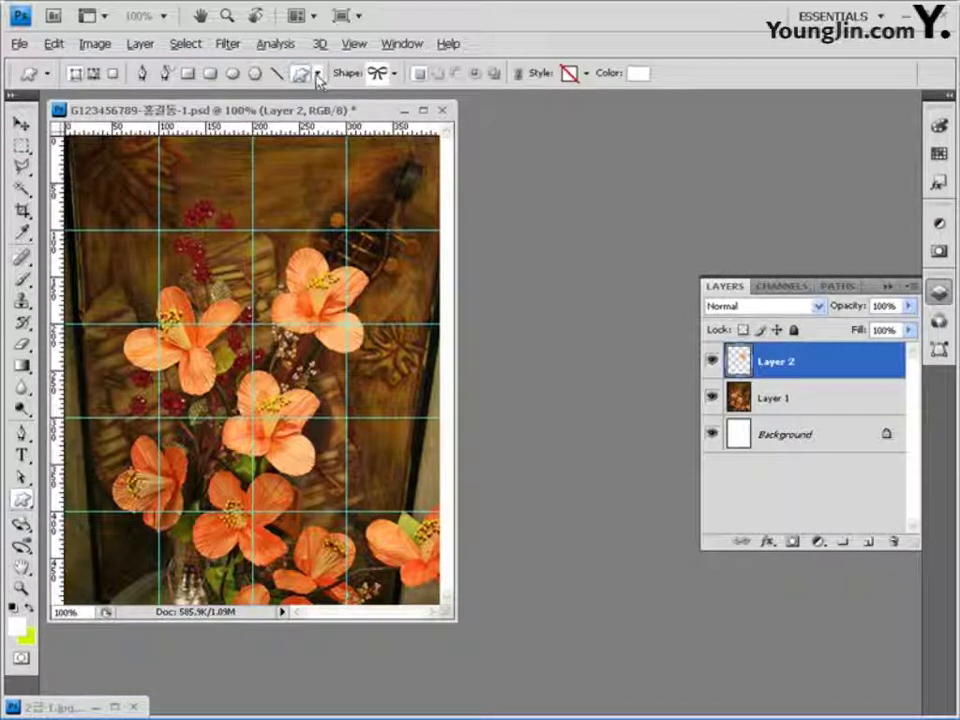
pyautogui.click(395, 73)
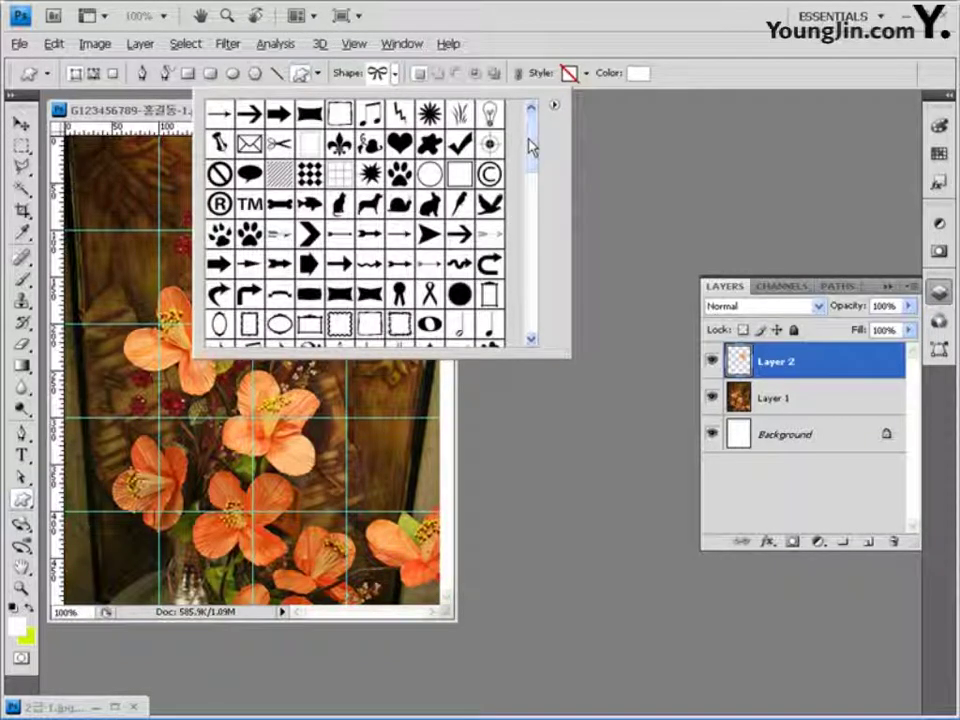
pyautogui.scroll(-5, 530, 148)
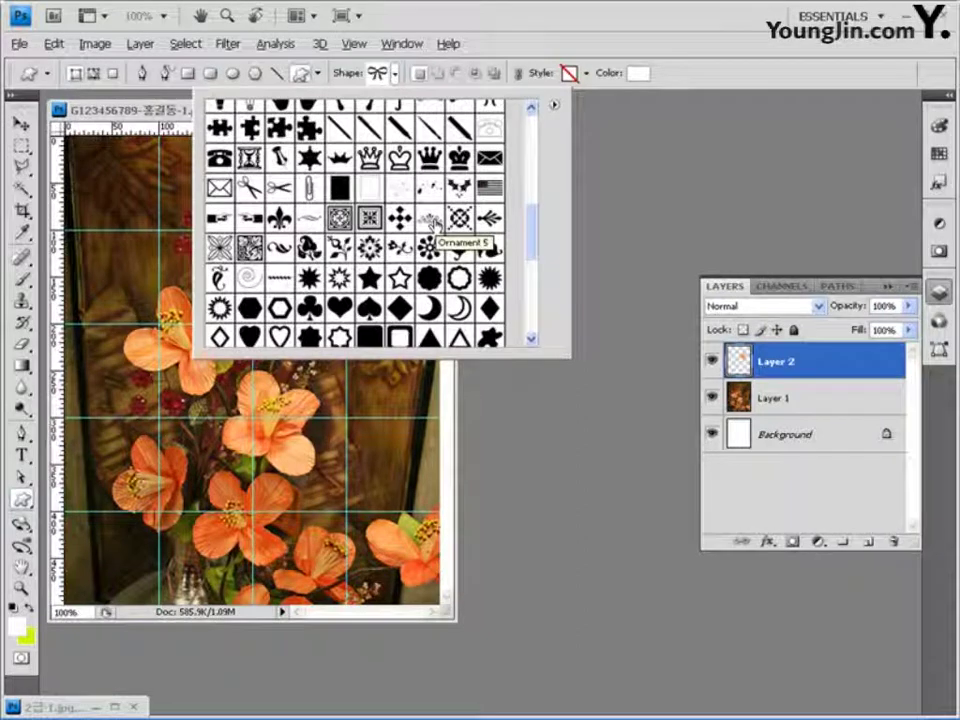
pyautogui.click(432, 220)
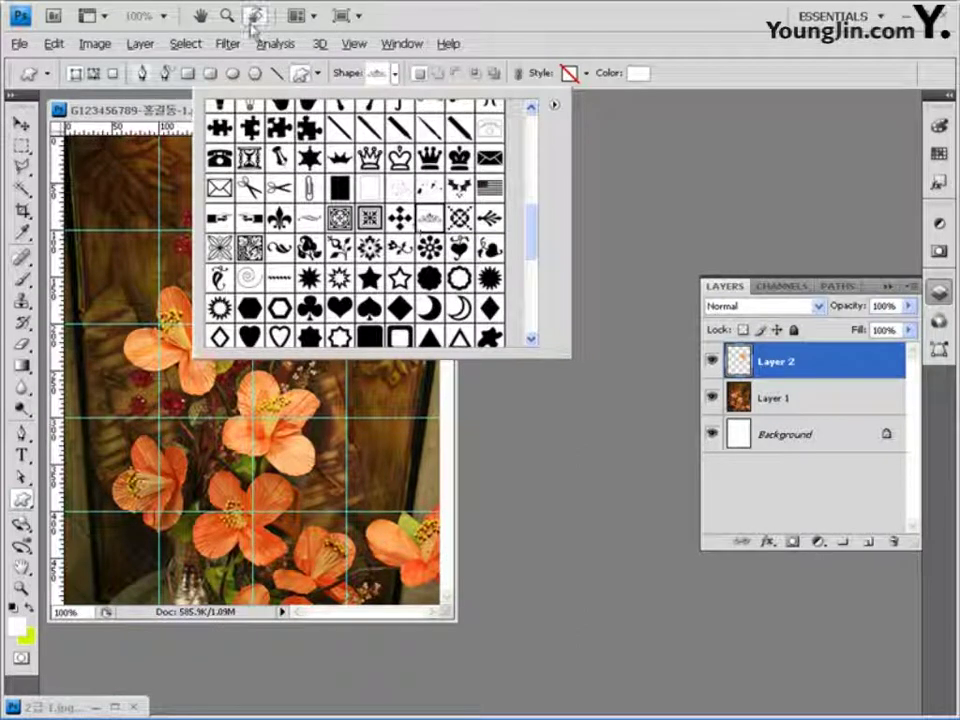
pyautogui.click(489, 26)
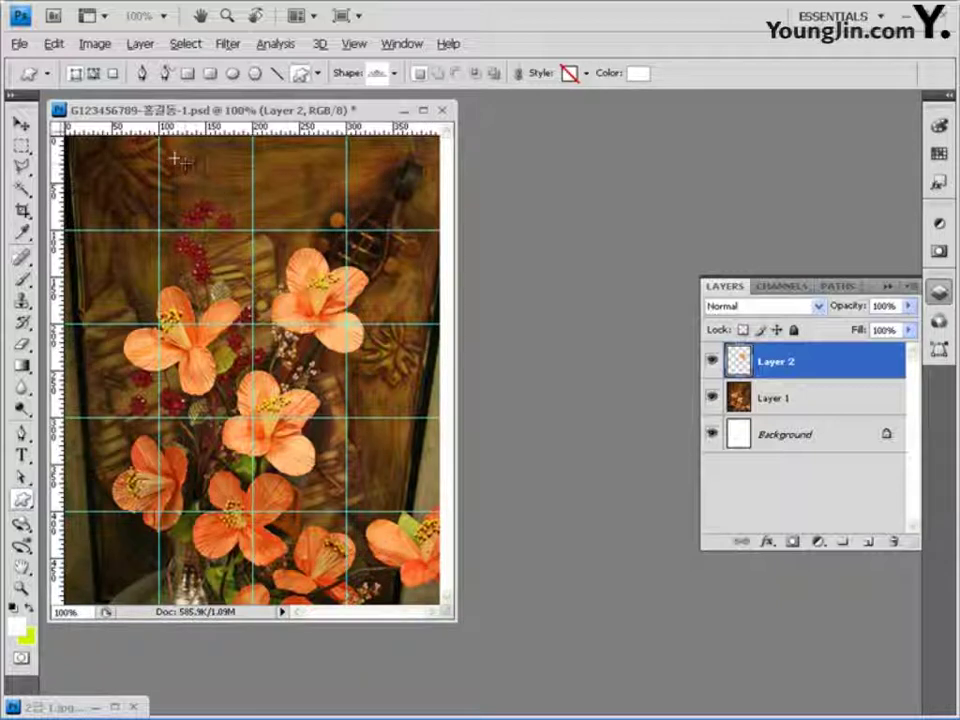
pyautogui.moveTo(175, 155); pyautogui.dragTo(334, 232)
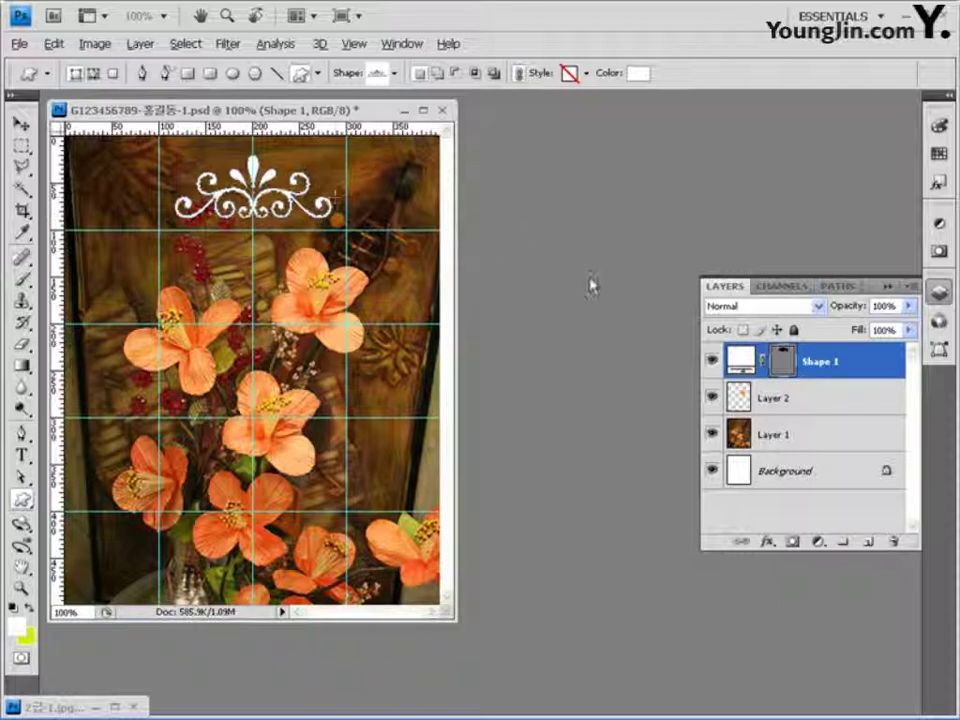
# - Give the ornament shape a Drop Shadow and a linear Gradient Overlay with an angle of 0°
pyautogui.click(768, 541)
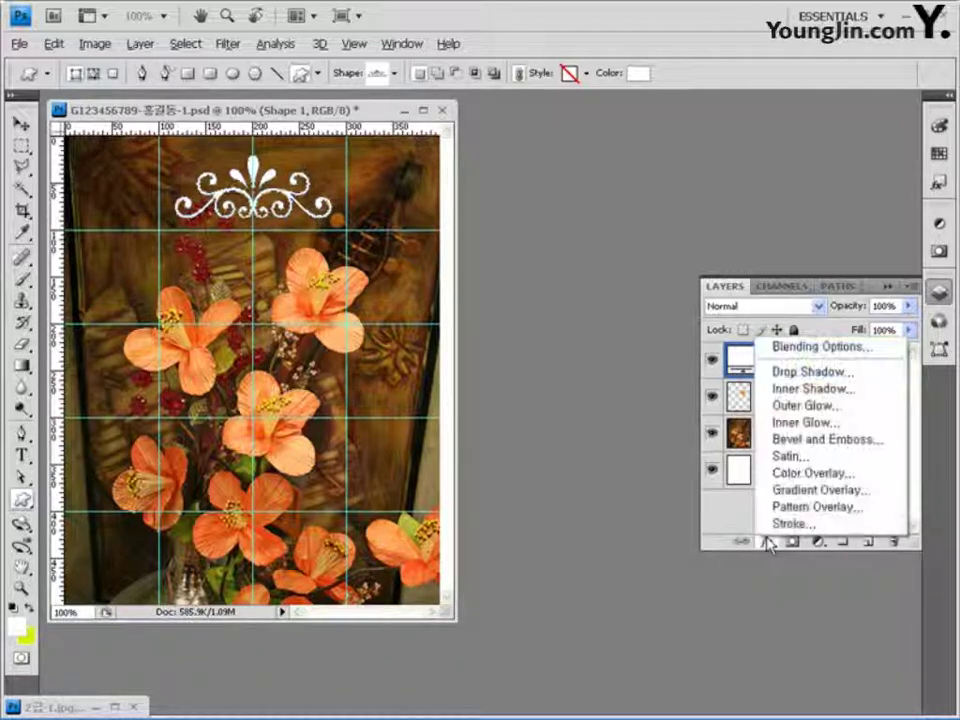
pyautogui.click(838, 374)
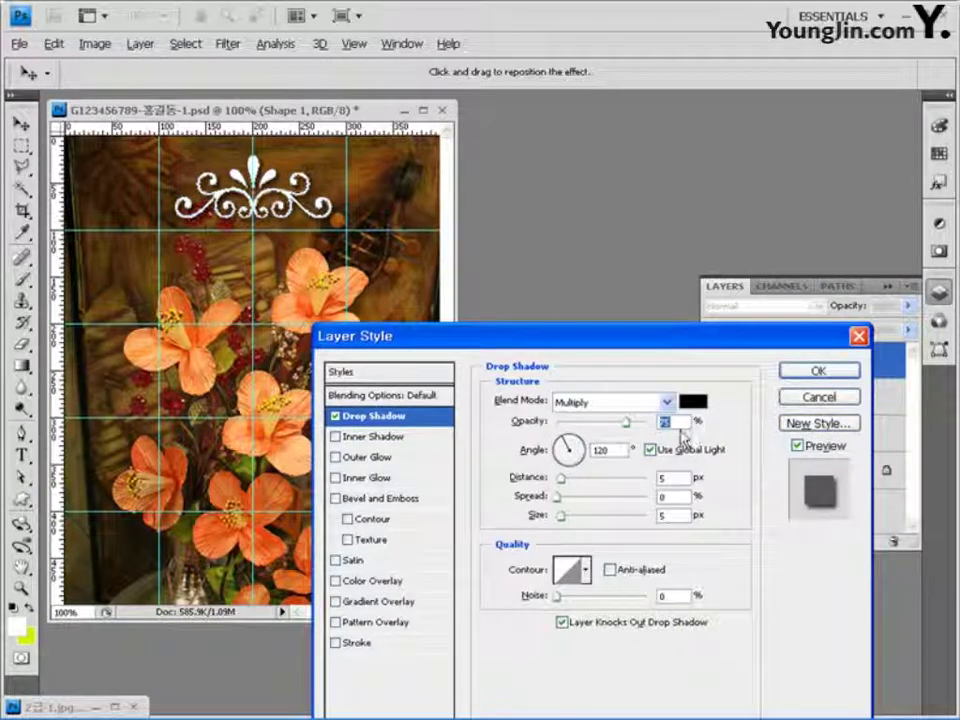
pyautogui.click(380, 602)
pyautogui.moveTo(632, 341); pyautogui.dragTo(476, 272)
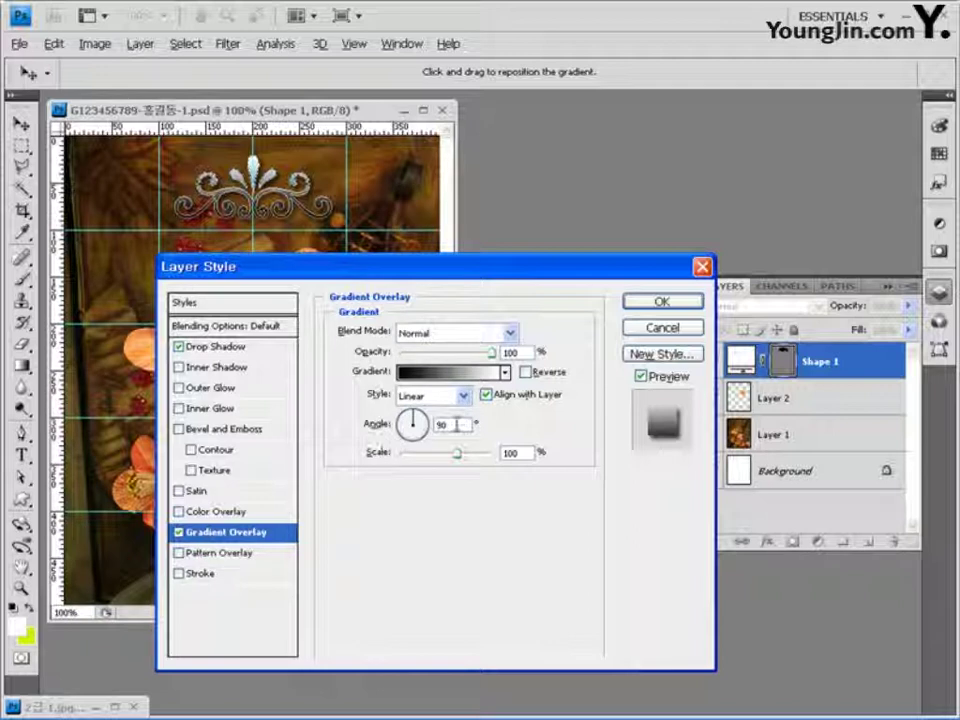
pyautogui.click(372, 428)
pyautogui.write('0')
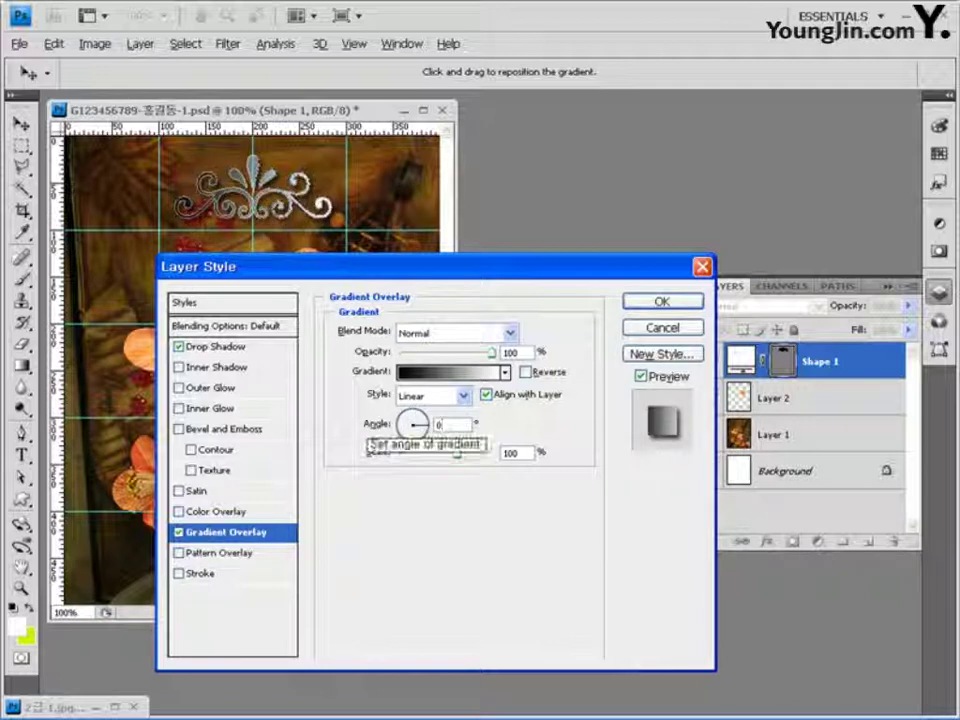
# - Set the starting colour stop of the ornament's overlay gradient to ff6600
pyautogui.click(444, 377)
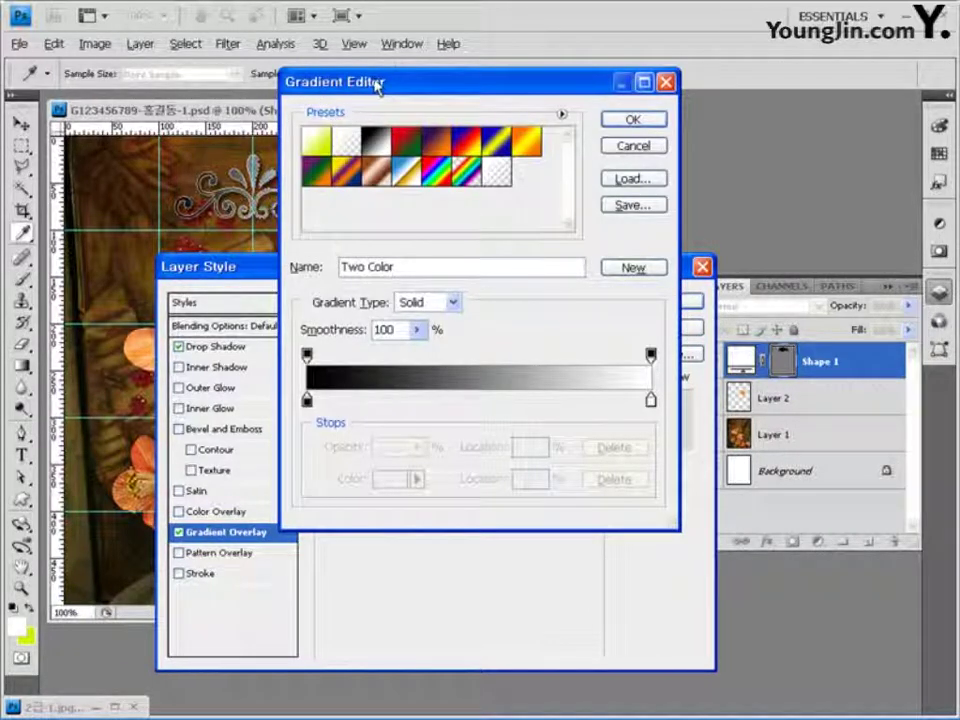
pyautogui.doubleClick(307, 400)
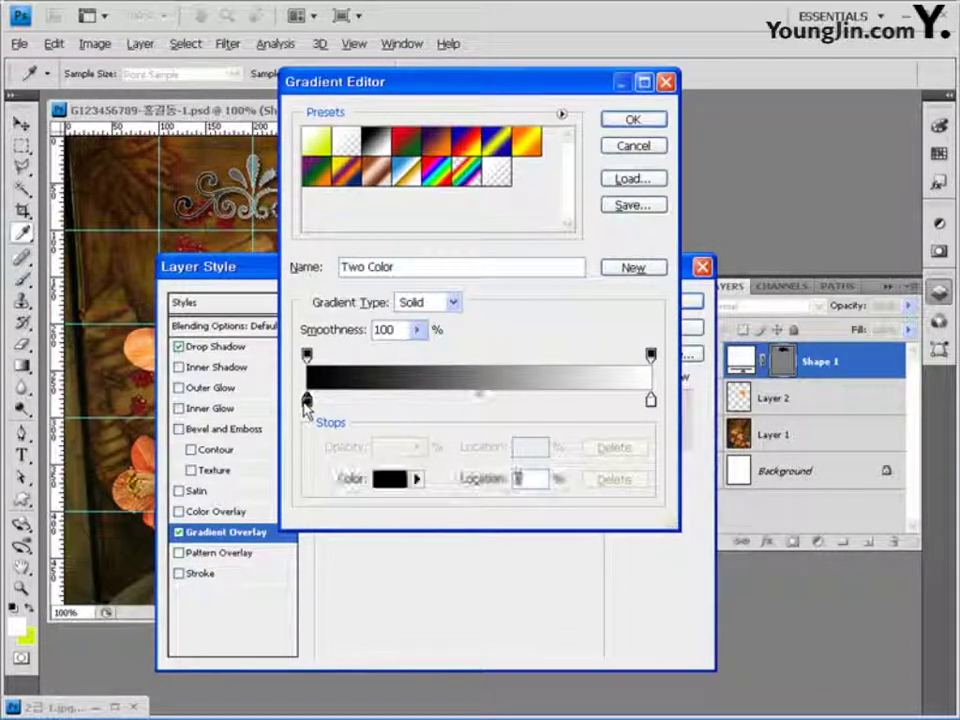
pyautogui.moveTo(548, 582); pyautogui.dragTo(440, 583)
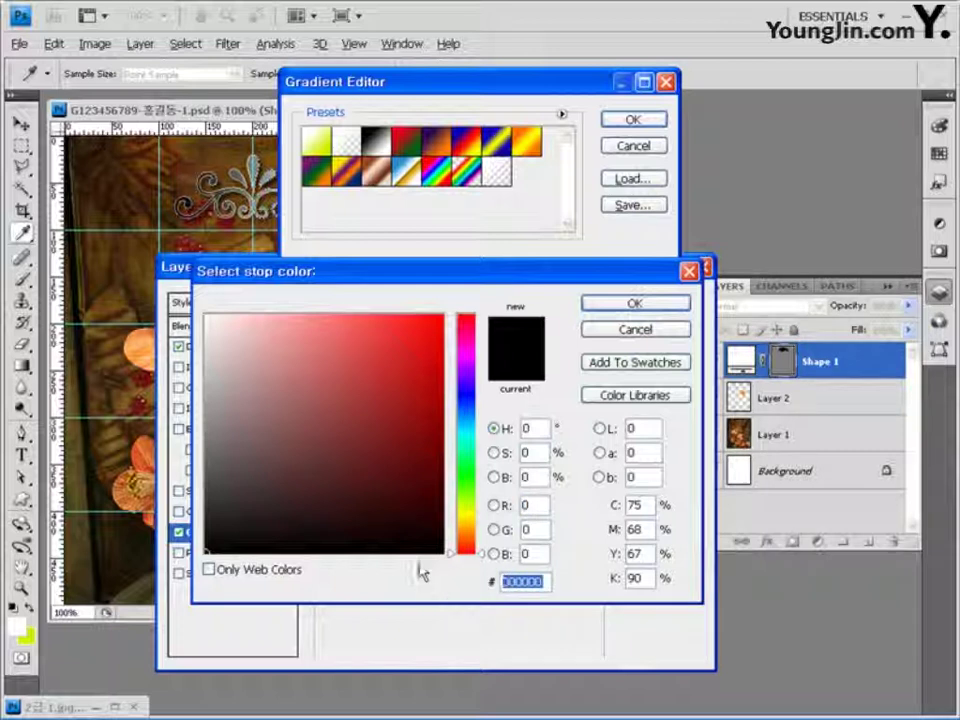
pyautogui.write('f')
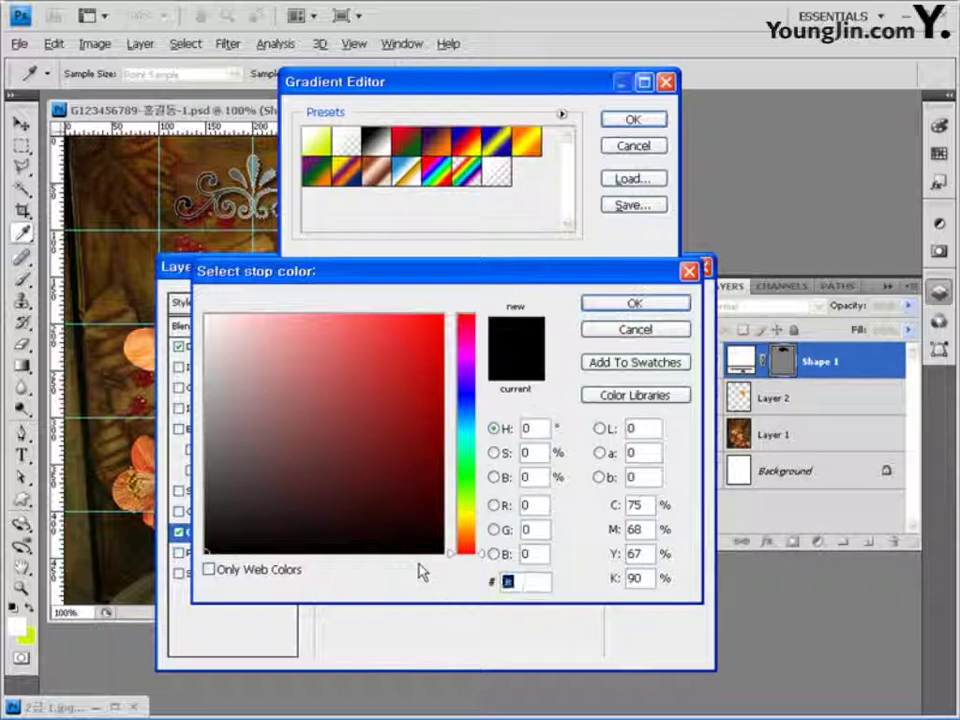
pyautogui.write('ff')
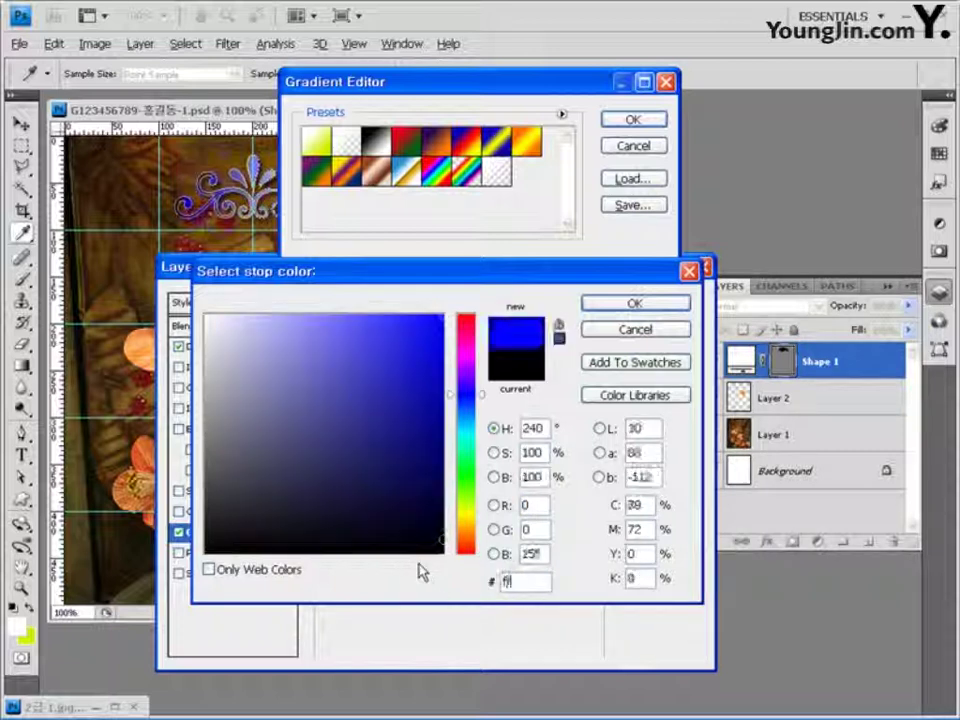
pyautogui.write('6600')
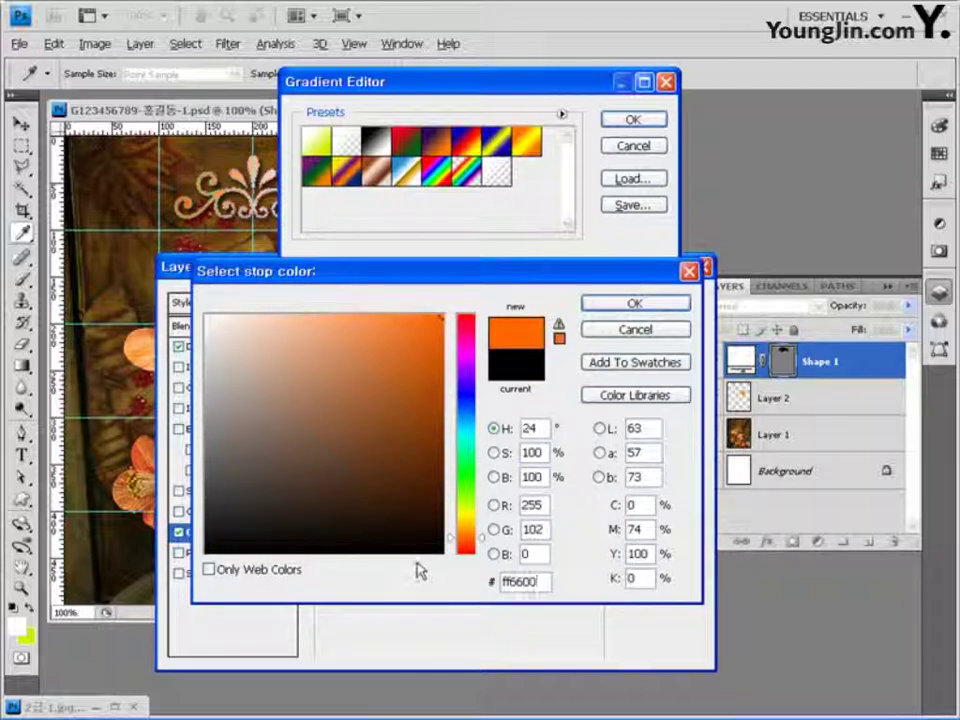
pyautogui.click(634, 303)
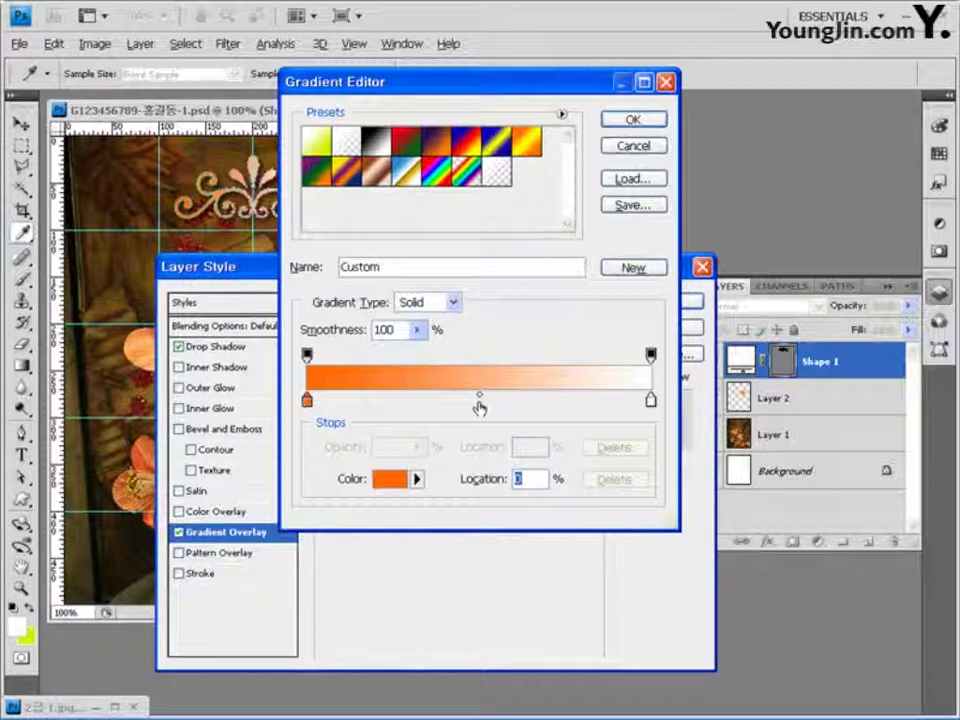
# - Add a colour stop at the 50% location of the gradient and set it to ffff00
pyautogui.click(480, 403)
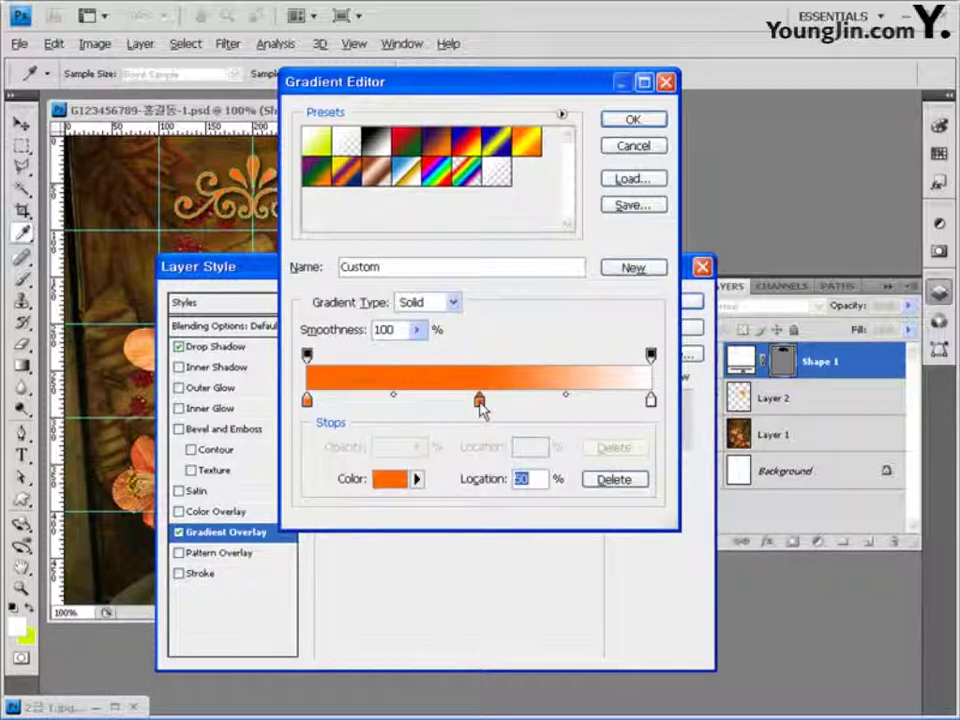
pyautogui.doubleClick(480, 403)
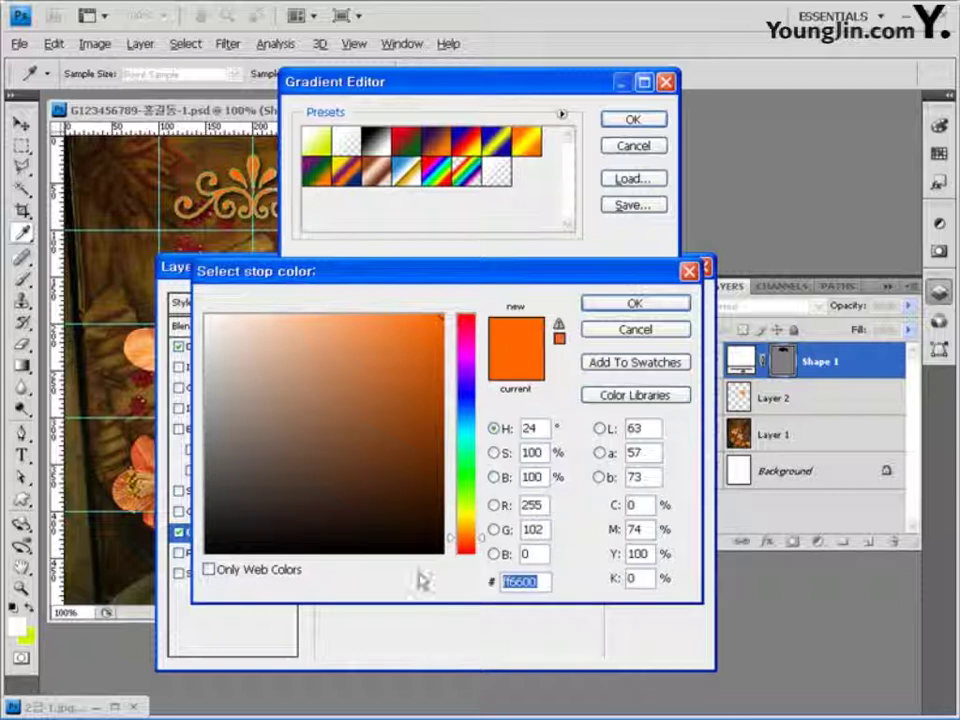
pyautogui.write('ffff00')
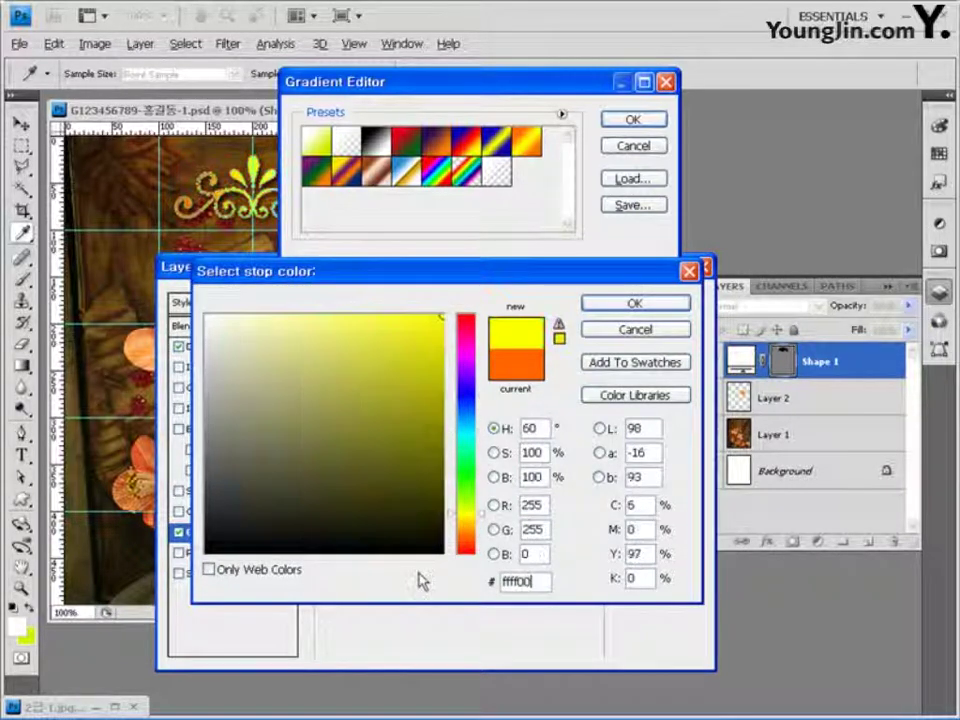
pyautogui.click(640, 304)
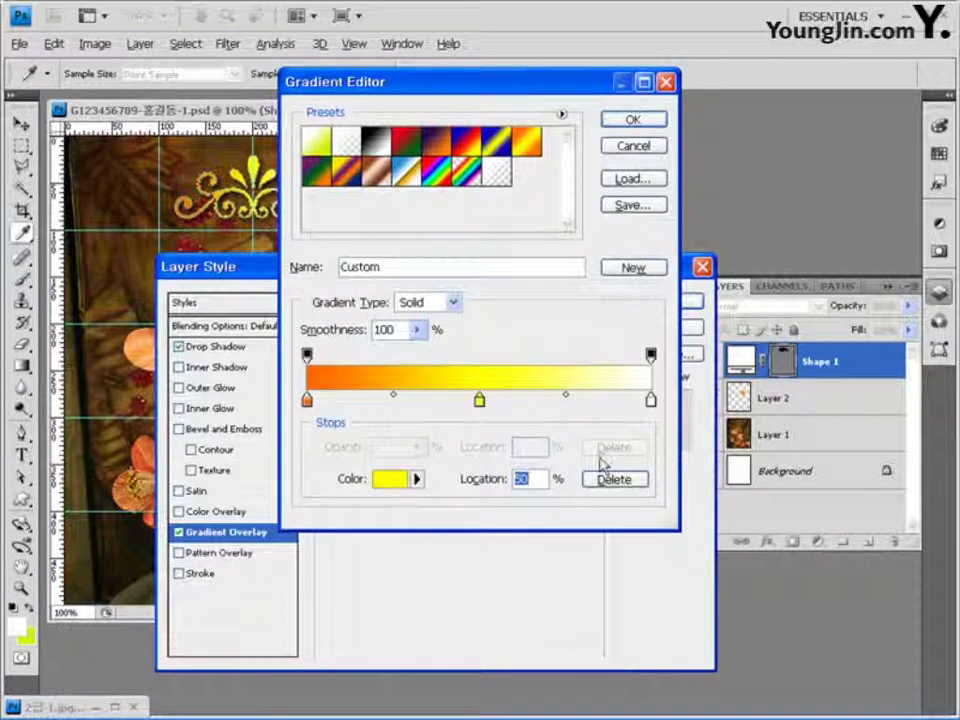
# - Set the gradient's end colour stop to ff6600 and apply the gradient and layer style to the ornament
pyautogui.doubleClick(651, 401)
pyautogui.click(648, 399)
pyautogui.click(633, 333)
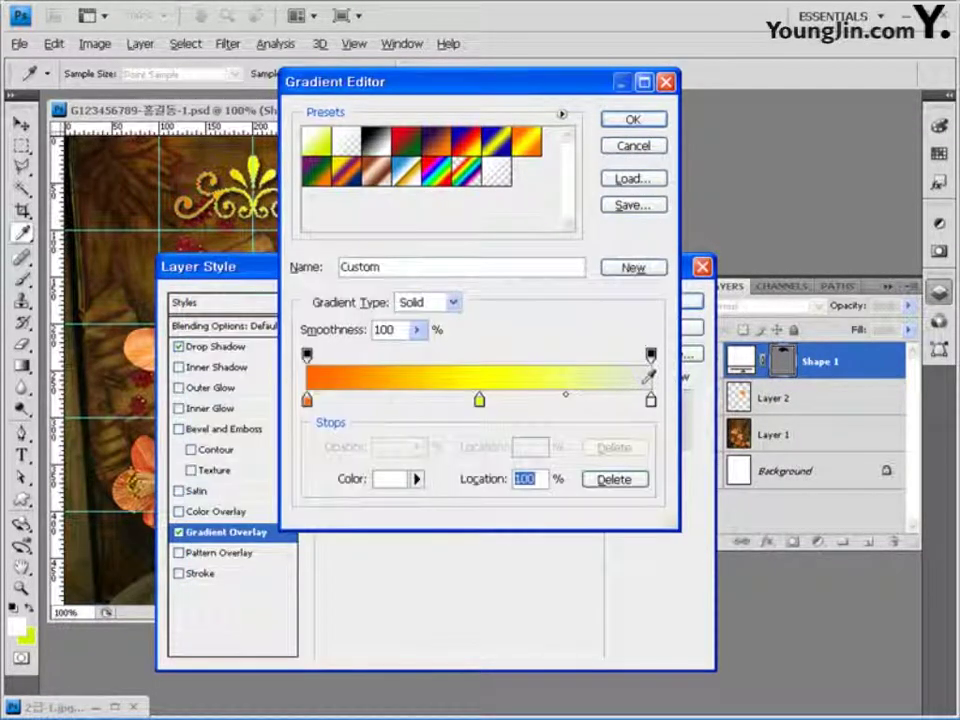
pyautogui.doubleClick(651, 401)
pyautogui.moveTo(547, 580); pyautogui.dragTo(488, 581)
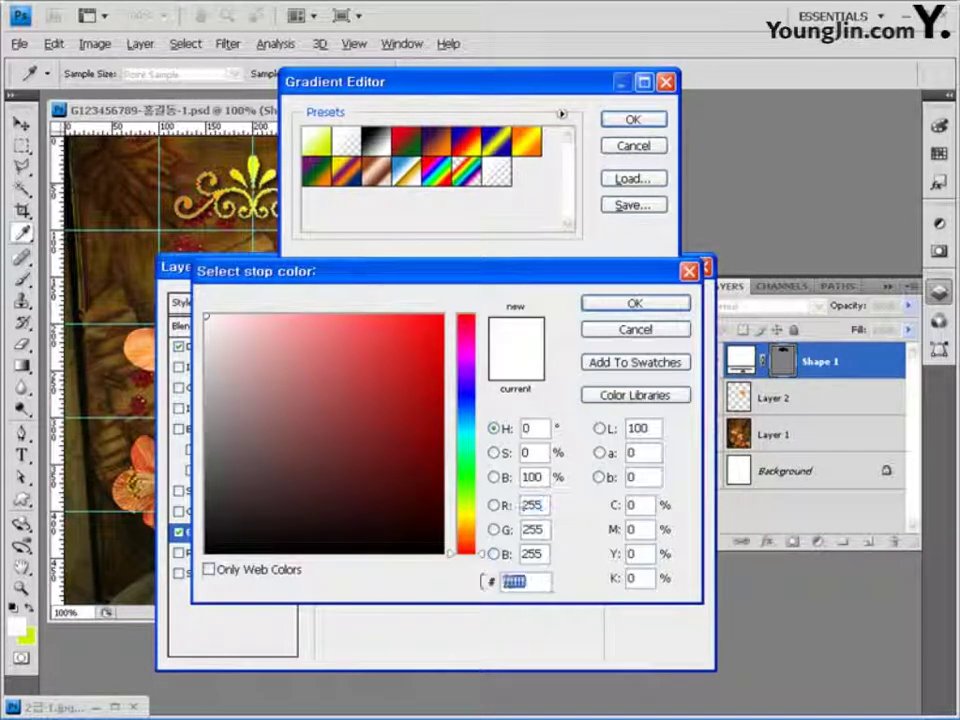
pyautogui.write('ff6600')
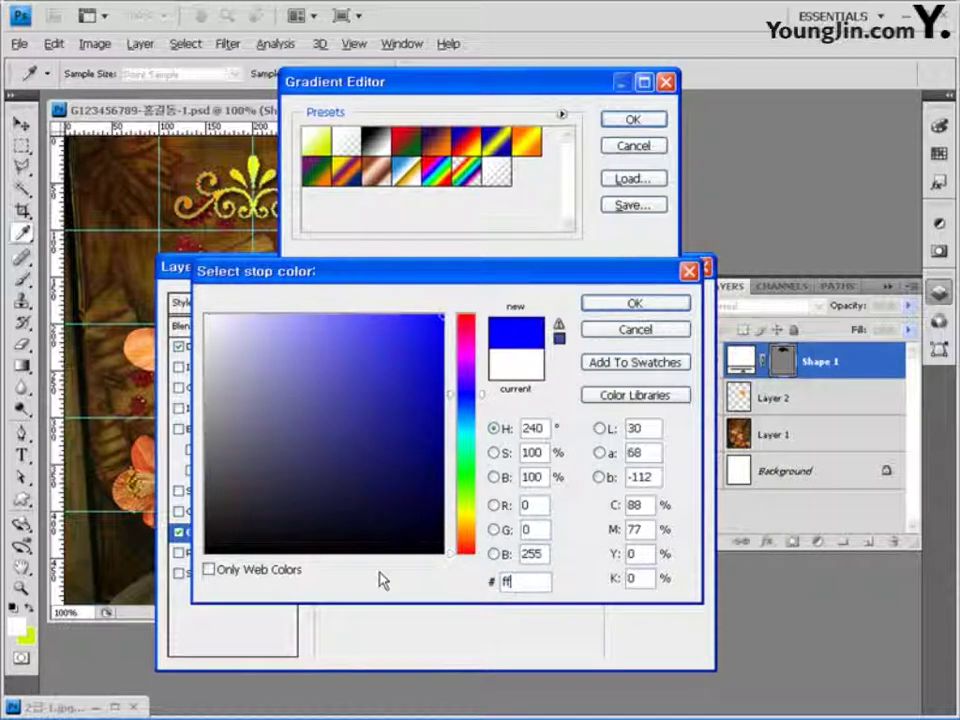
pyautogui.click(610, 303)
pyautogui.click(650, 121)
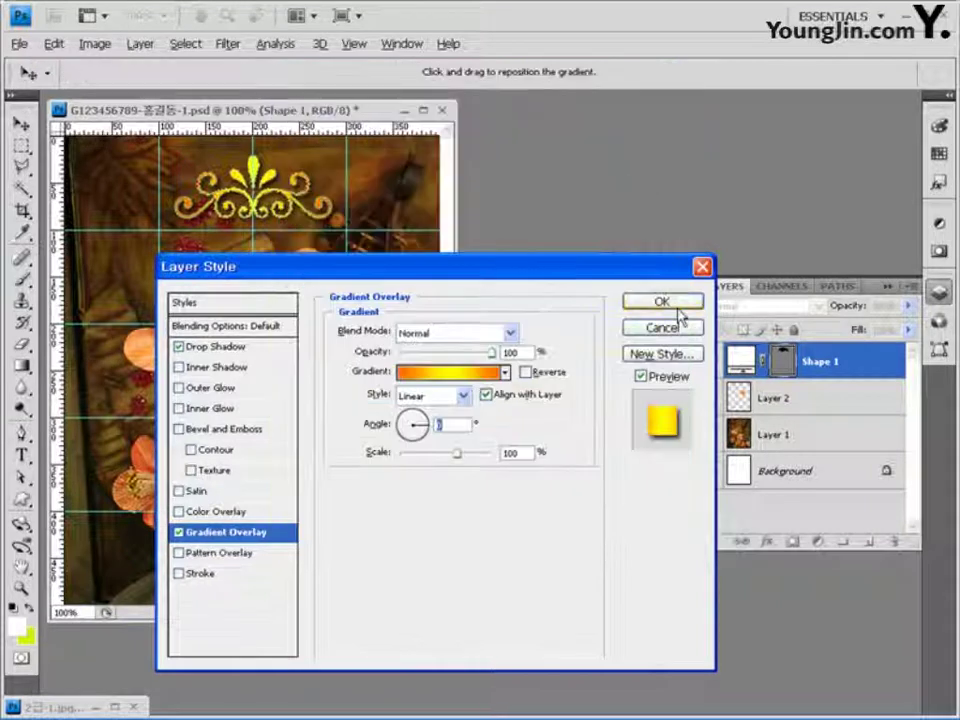
pyautogui.click(679, 305)
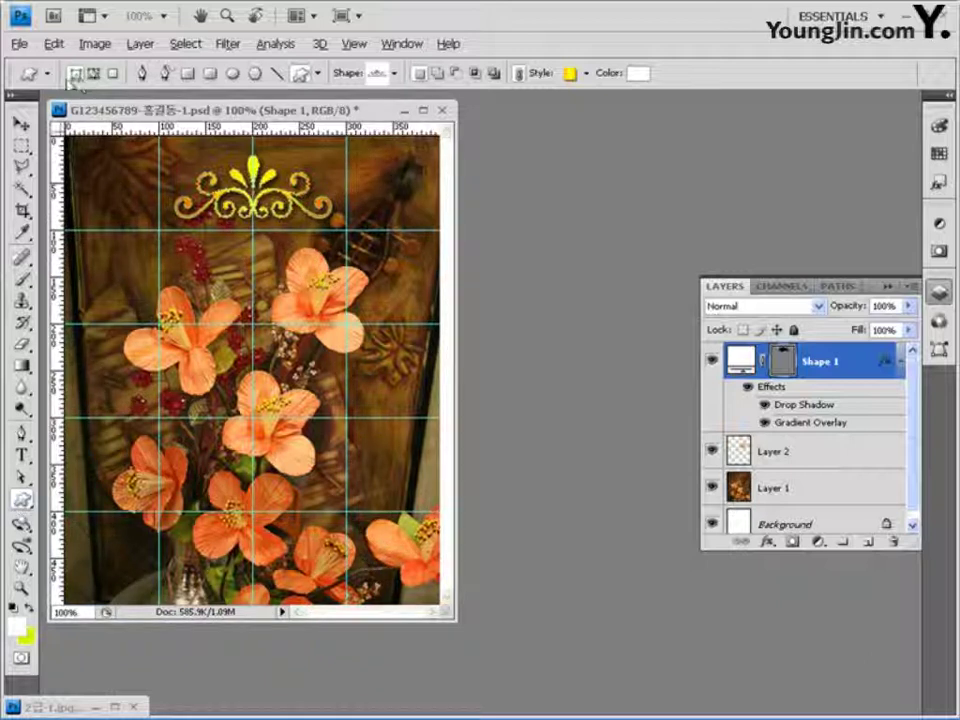
# - Choose the flying bird as the custom shape and set its style to none
pyautogui.click(397, 76)
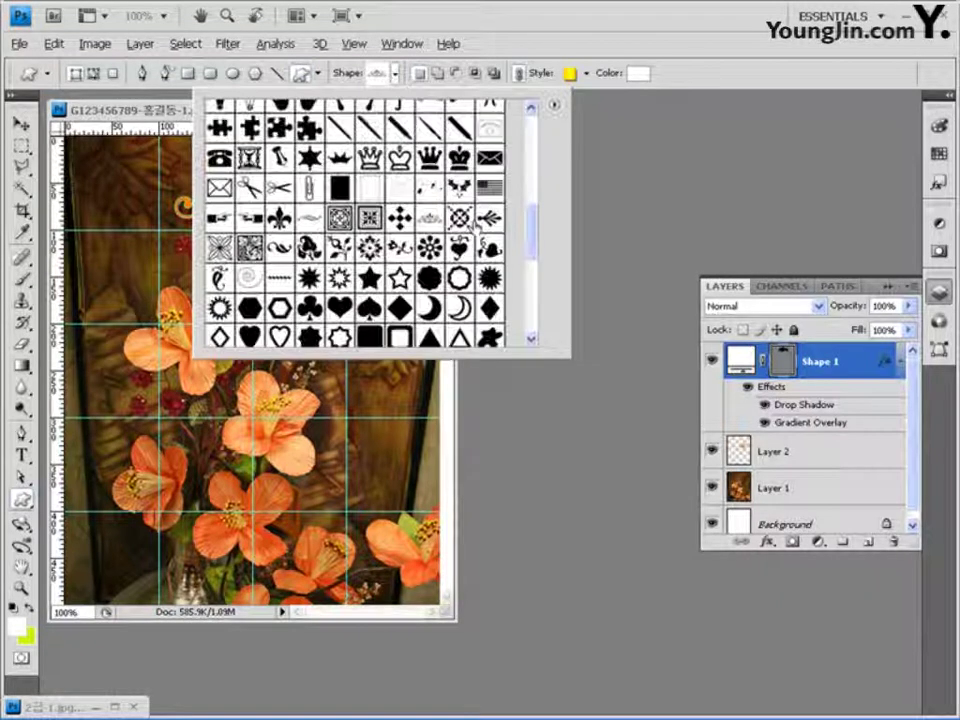
pyautogui.moveTo(534, 238); pyautogui.dragTo(540, 148)
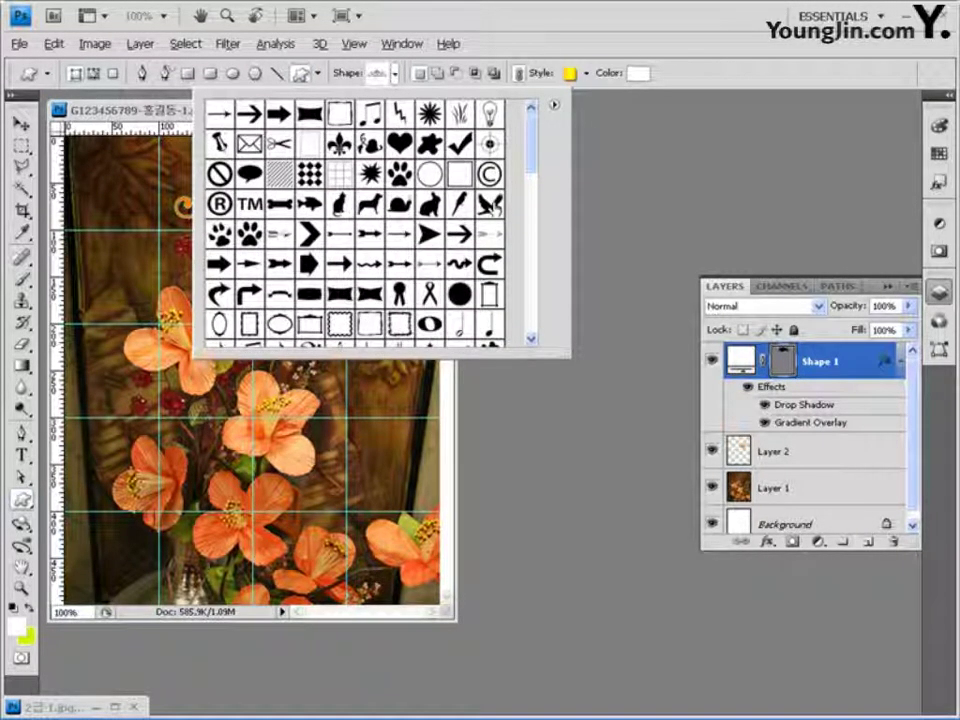
pyautogui.click(490, 205)
pyautogui.click(578, 36)
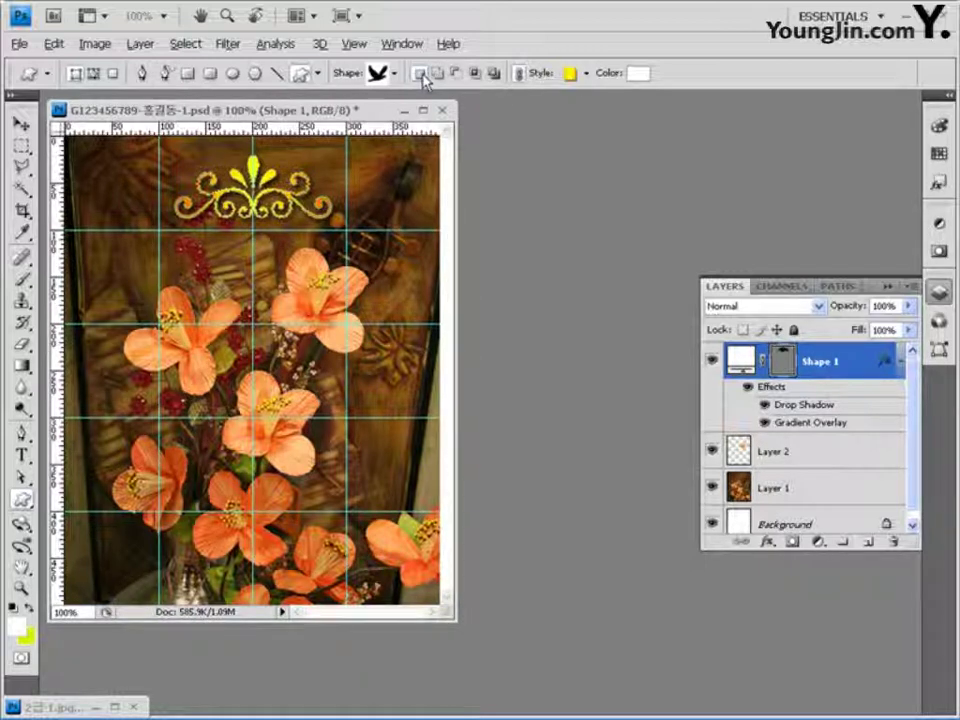
pyautogui.click(586, 74)
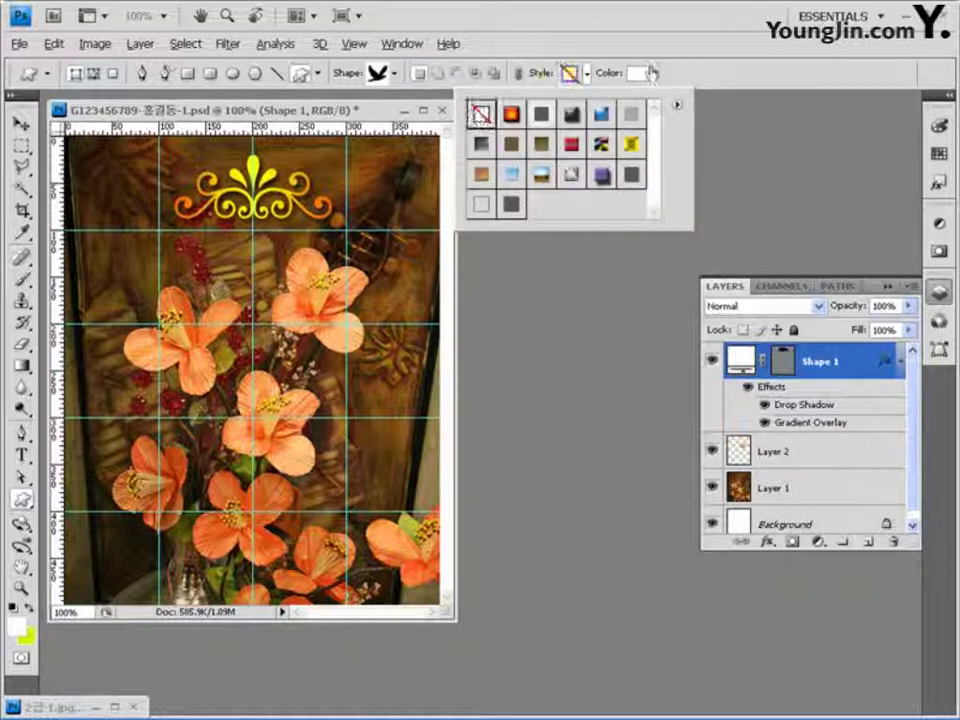
# - Set the shape colour to 663333 and draw the bird about 80 px wide near the photo's left edge, above the lower-left flower
pyautogui.click(634, 75)
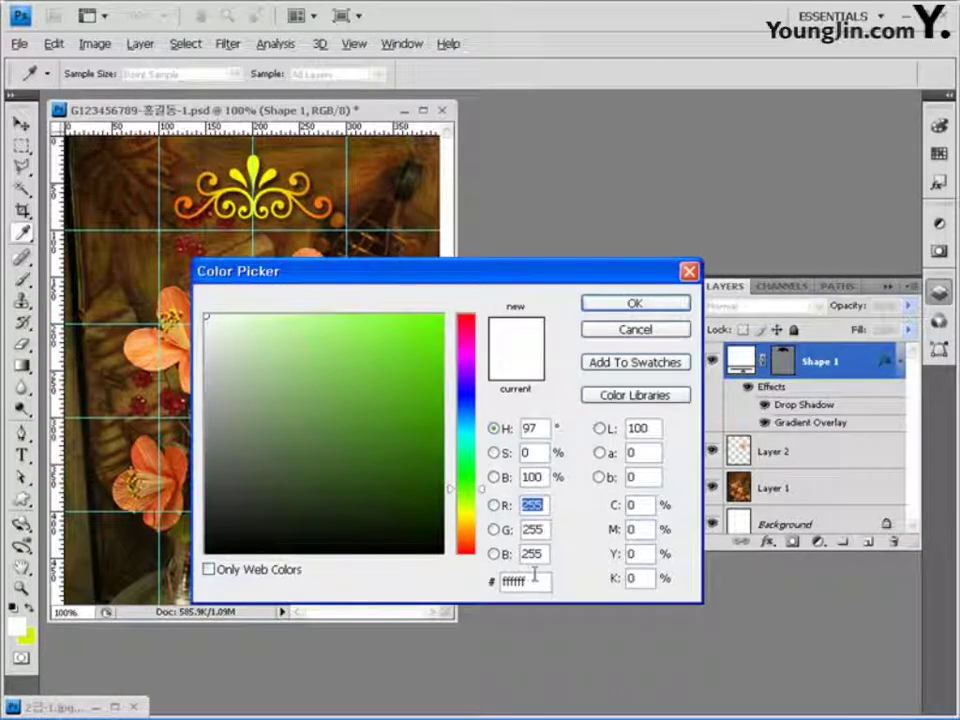
pyautogui.doubleClick(533, 579)
pyautogui.write('663333')
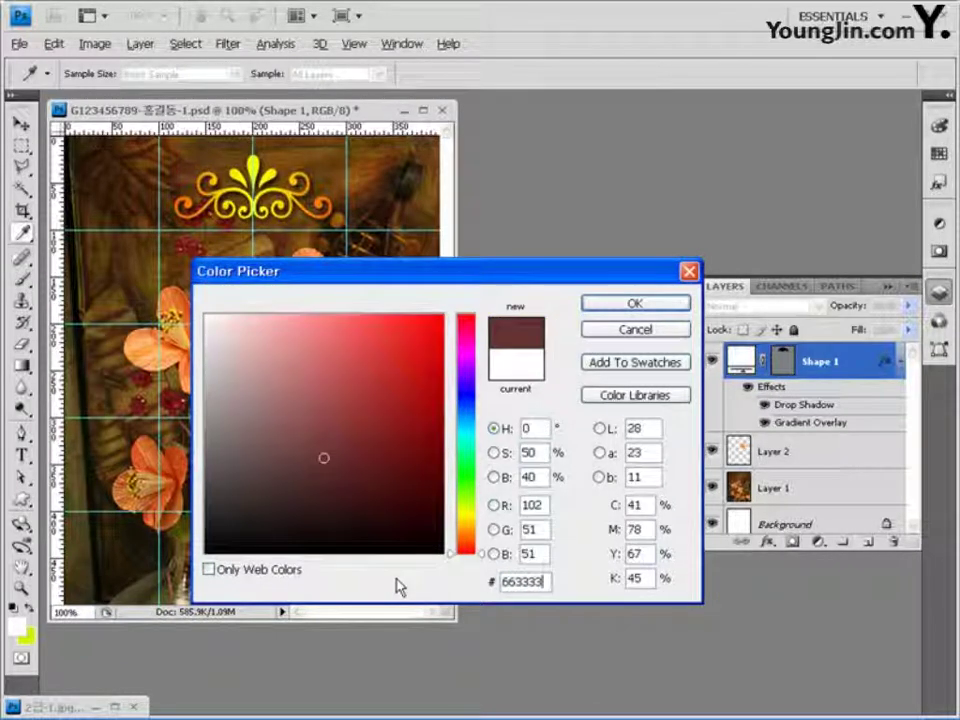
pyautogui.click(652, 305)
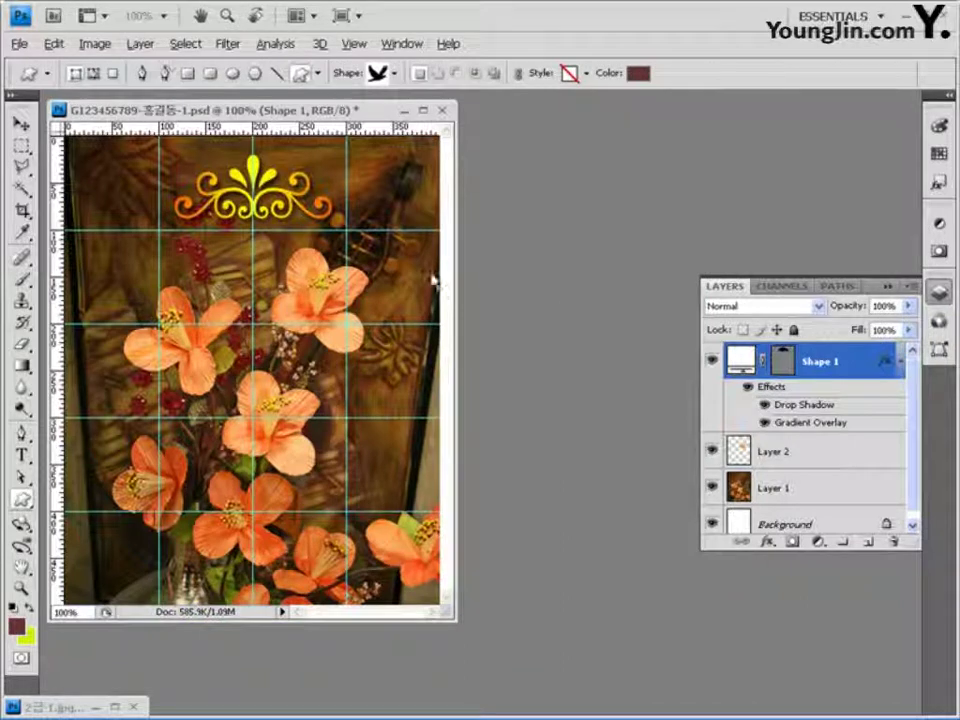
pyautogui.moveTo(100, 381); pyautogui.dragTo(184, 436)
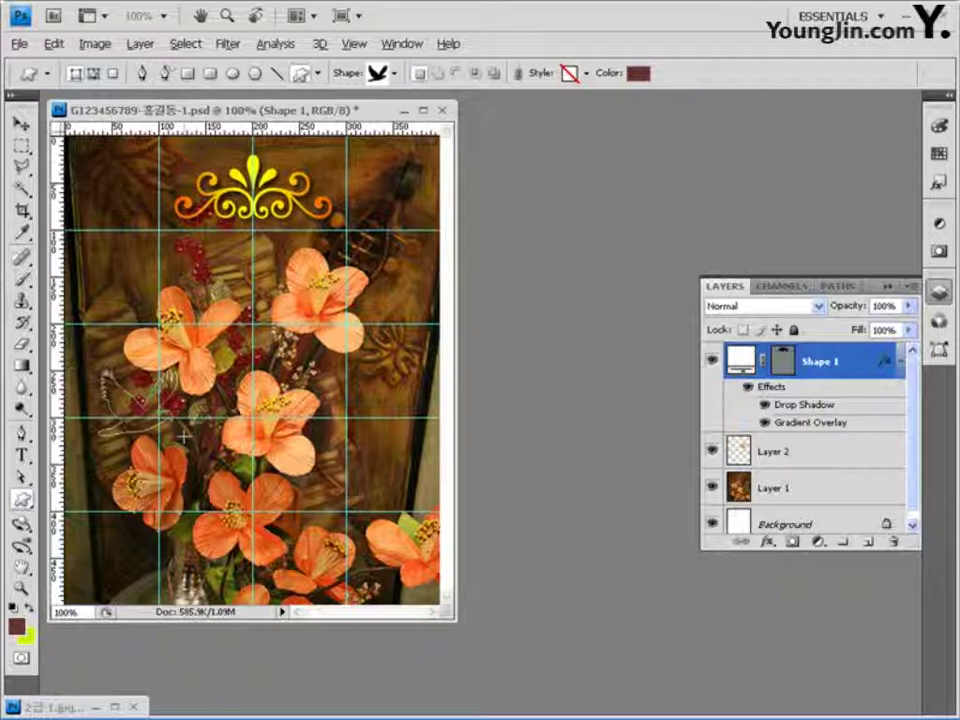
pyautogui.moveTo(96, 372); pyautogui.dragTo(170, 432)
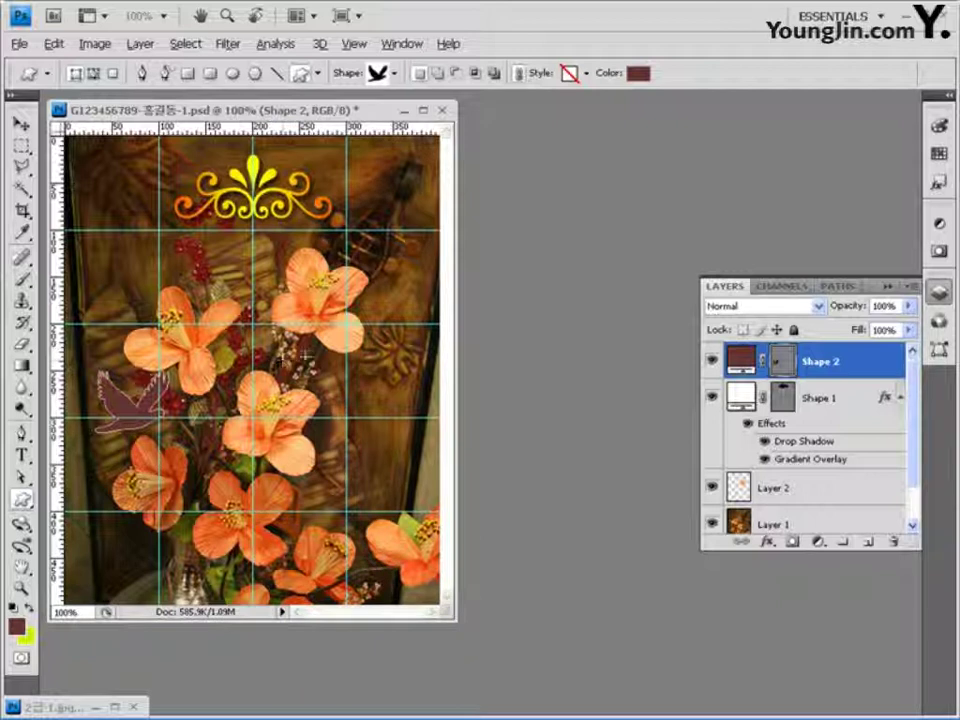
# - Give the bird shape an Inner Shadow and an Outer Glow with default settings
pyautogui.click(768, 541)
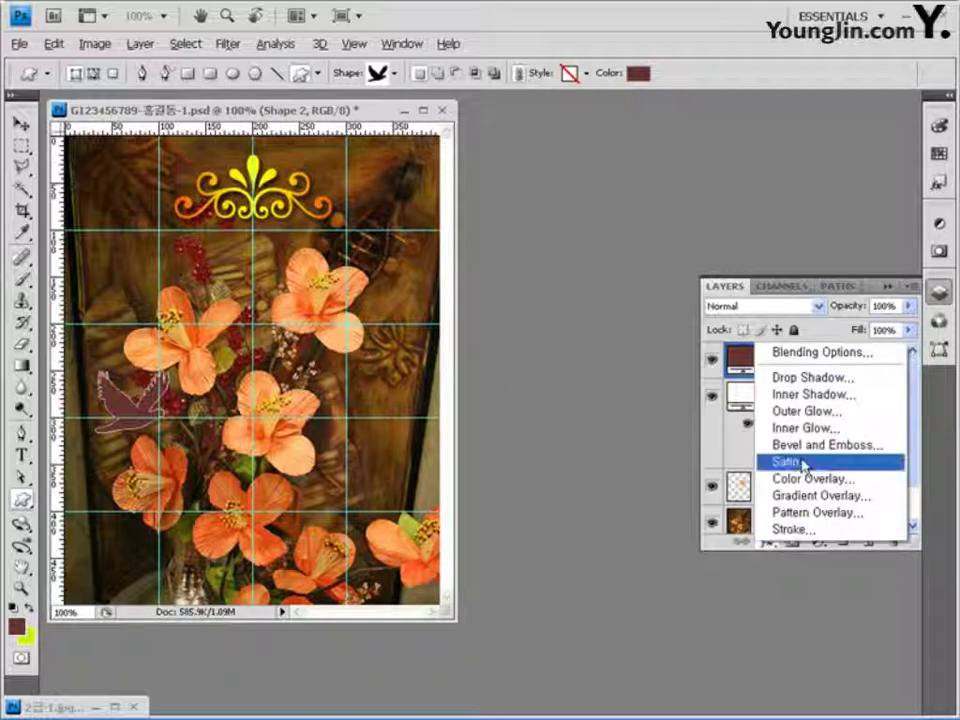
pyautogui.click(805, 396)
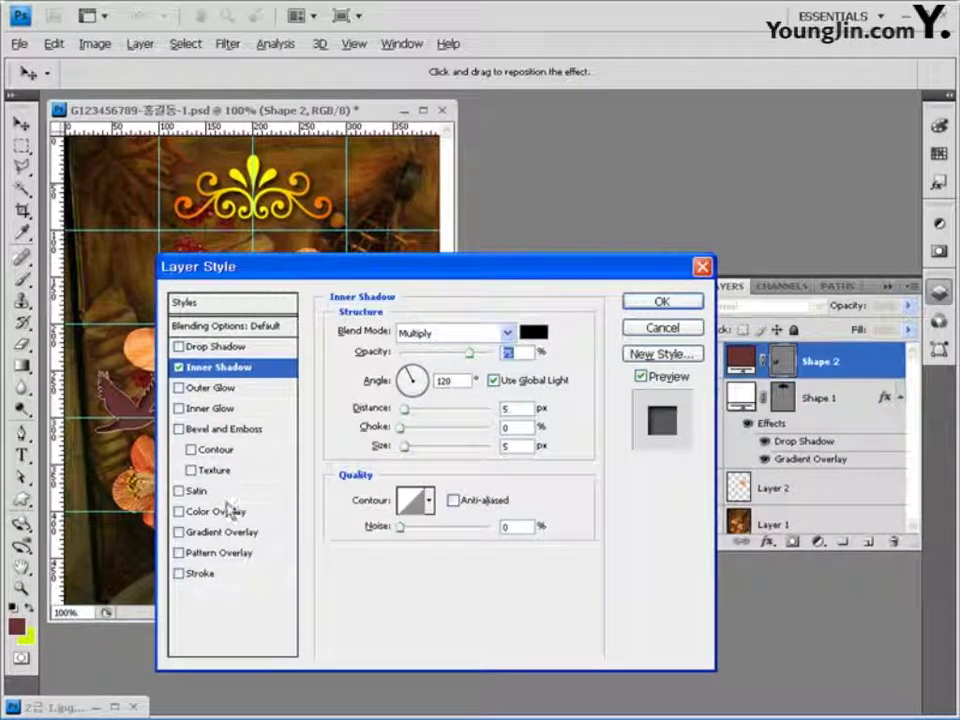
pyautogui.click(215, 388)
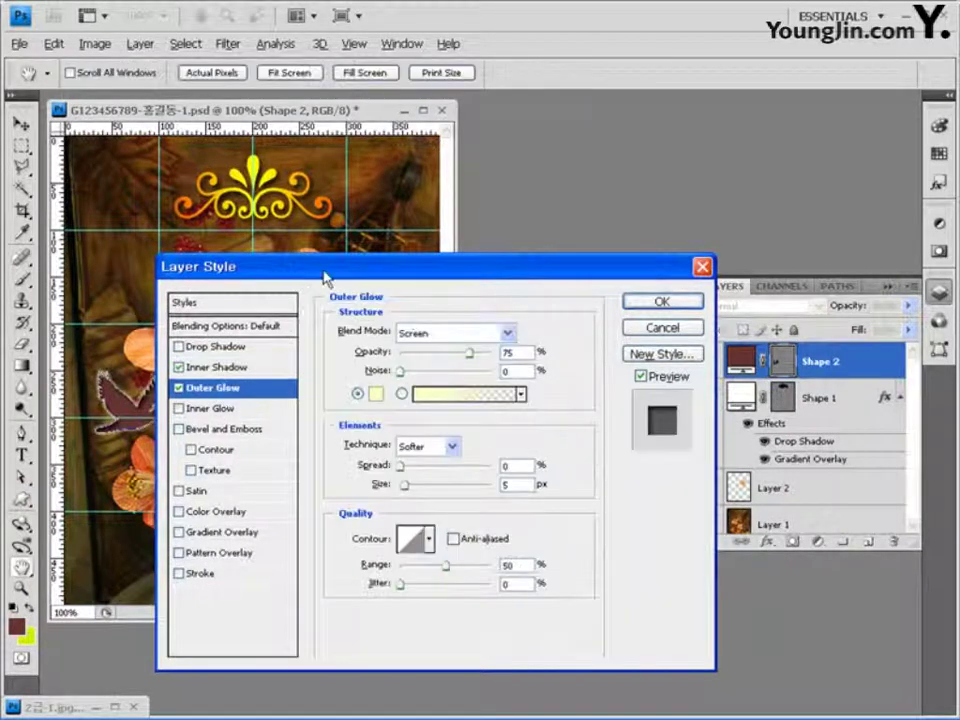
pyautogui.moveTo(339, 275); pyautogui.dragTo(432, 225)
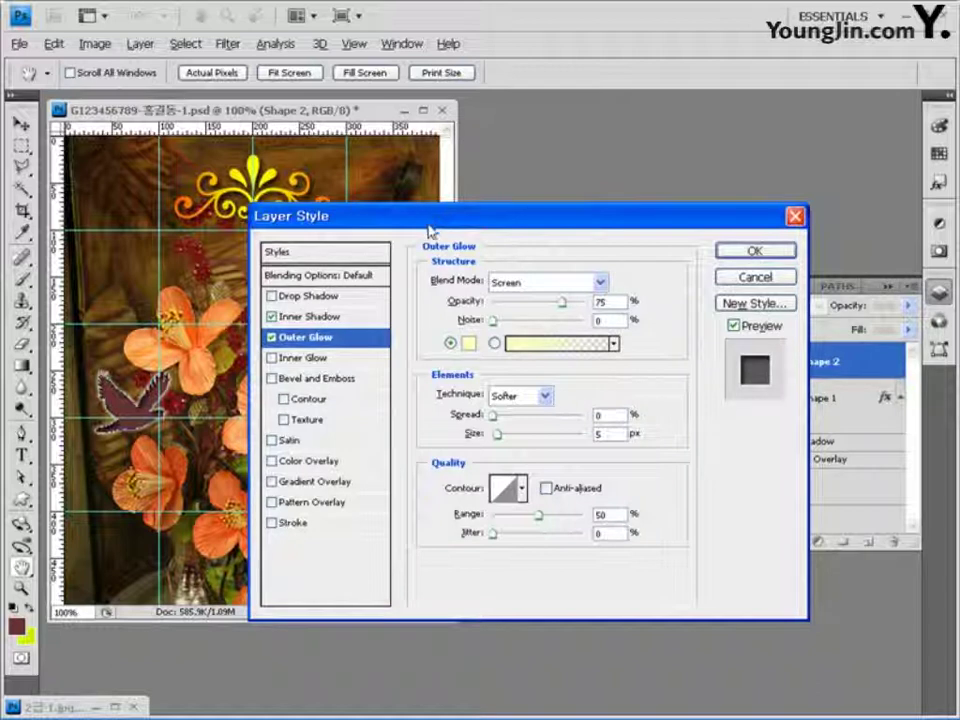
pyautogui.click(752, 251)
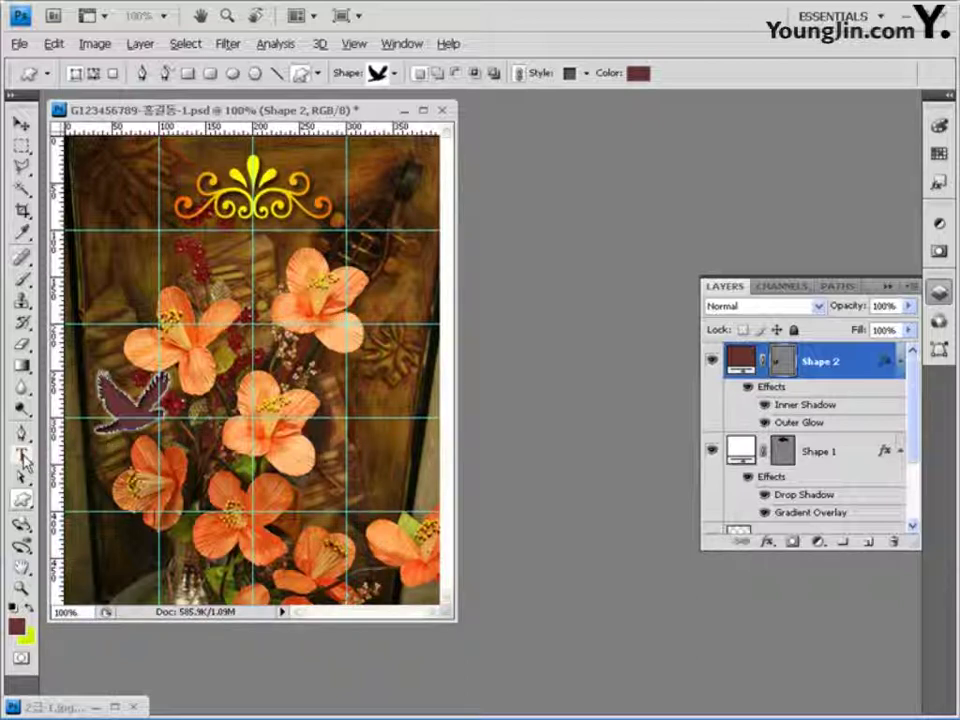
# - Set up the horizontal Type tool with Arial Bold, 40 pt and black text colour
pyautogui.click(21, 456)
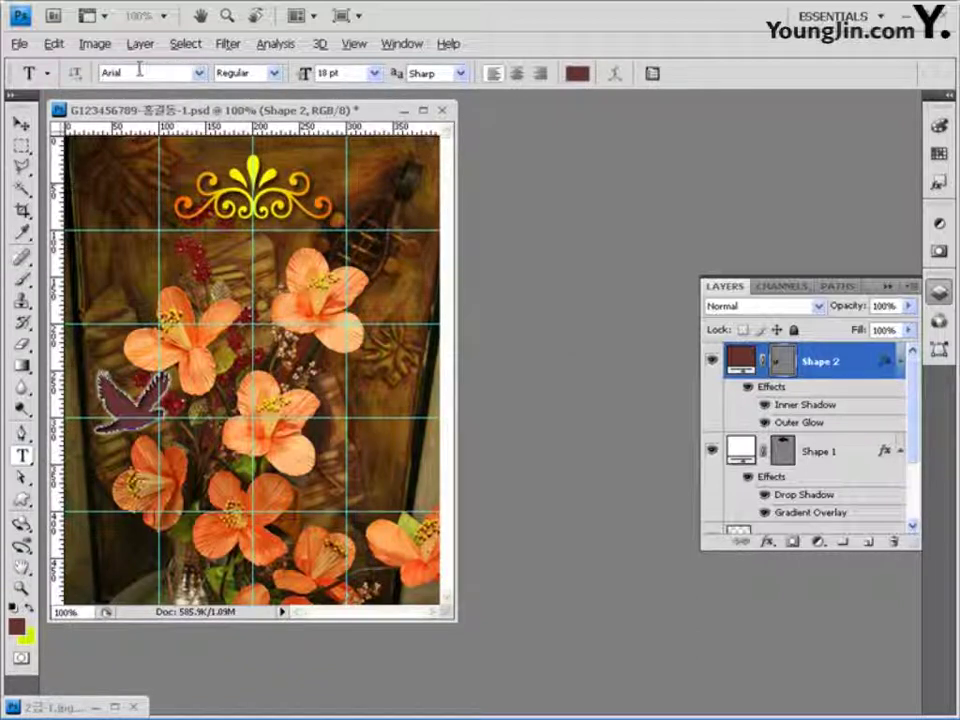
pyautogui.click(277, 75)
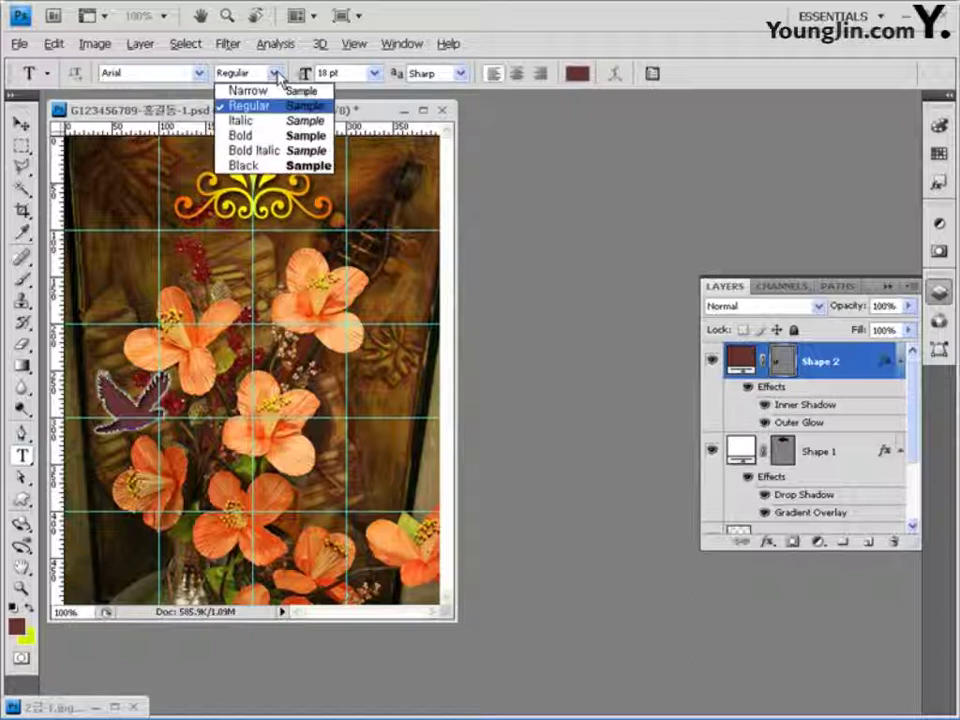
pyautogui.click(240, 133)
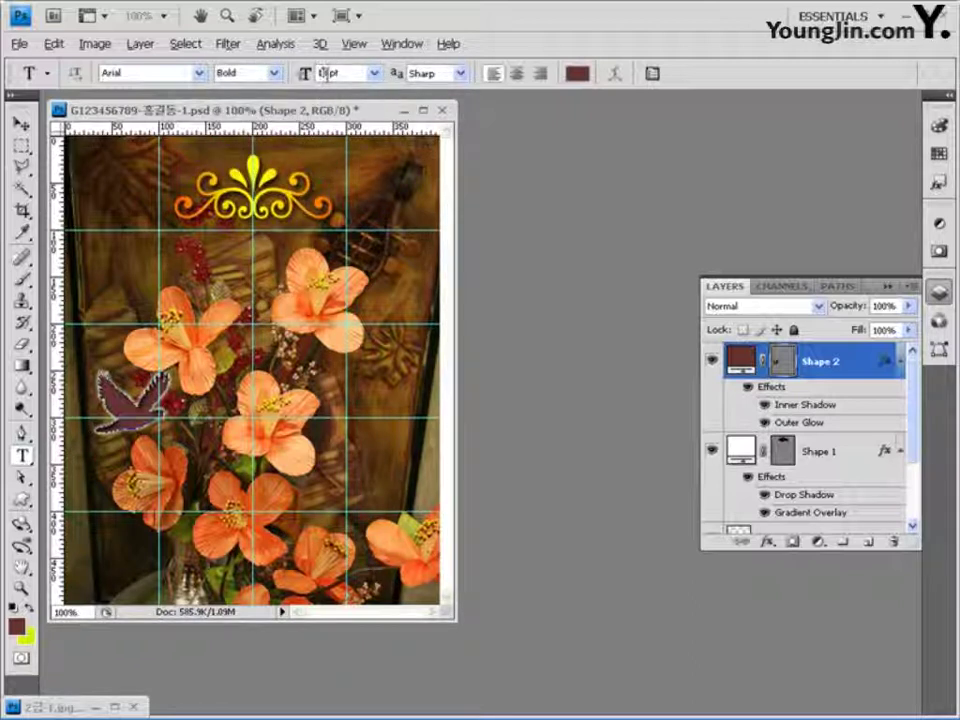
pyautogui.click(301, 76)
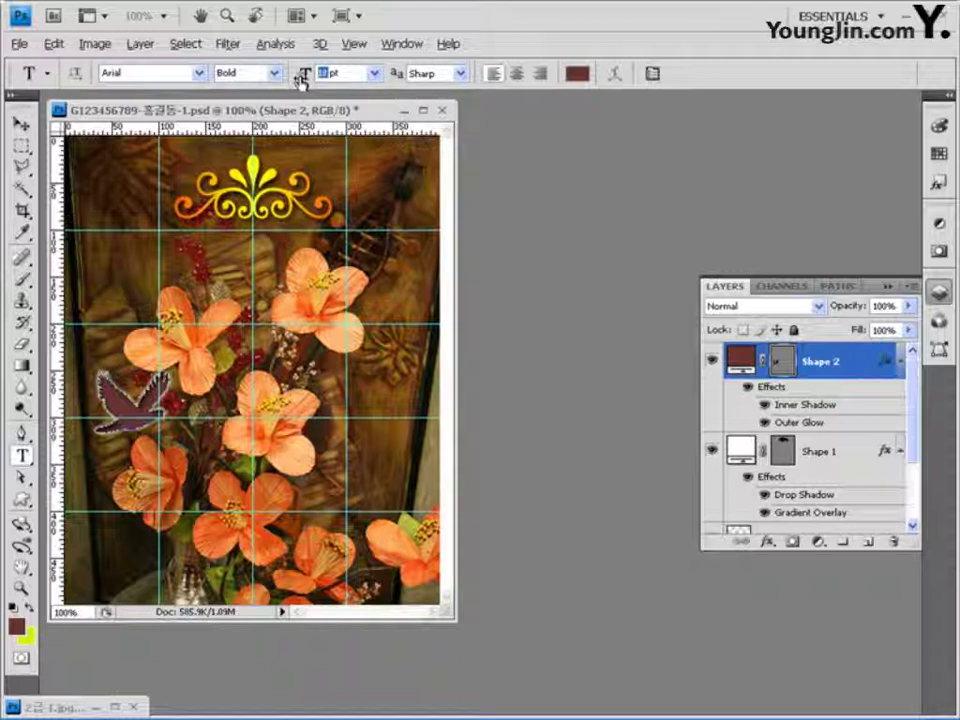
pyautogui.write('48')
pyautogui.click(577, 75)
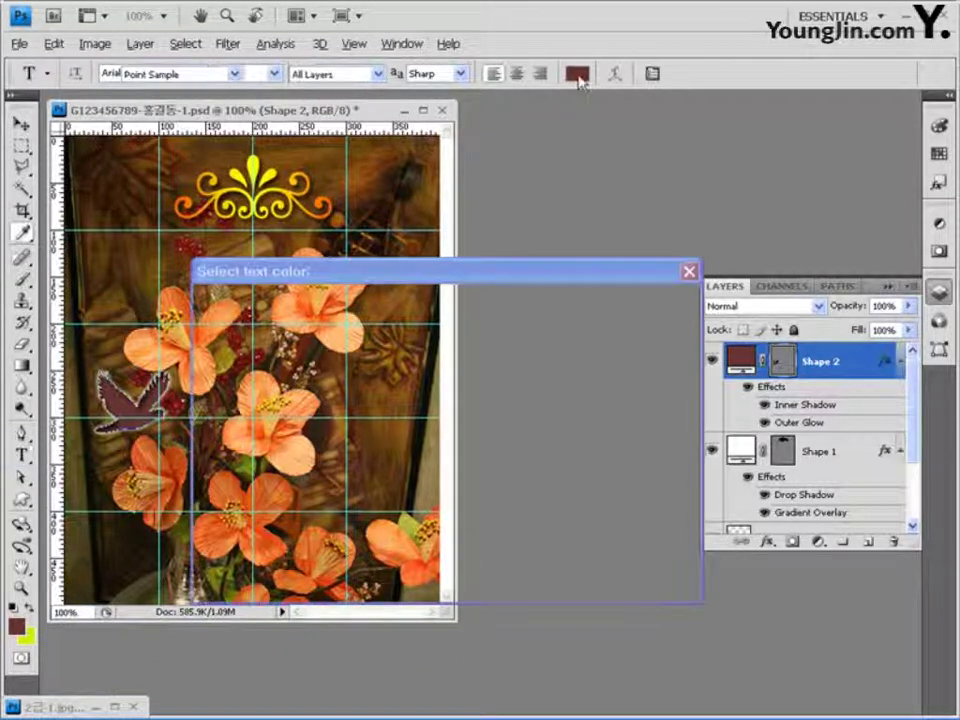
pyautogui.click(210, 556)
pyautogui.click(638, 302)
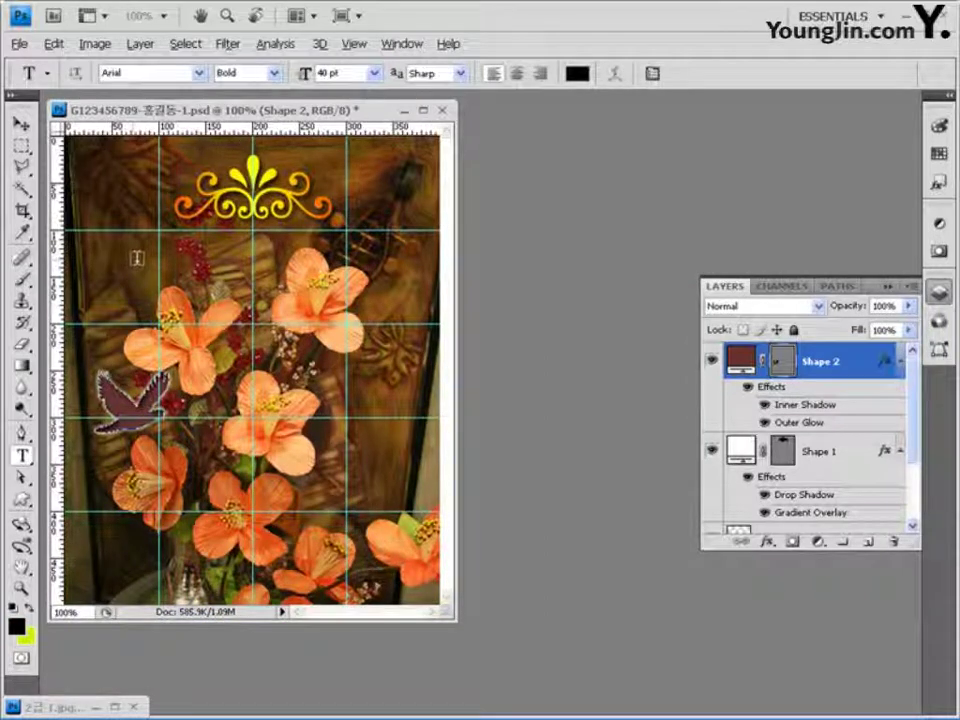
# - Add the text "Beauty Flower" and position it just beneath the ornament
pyautogui.click(135, 258)
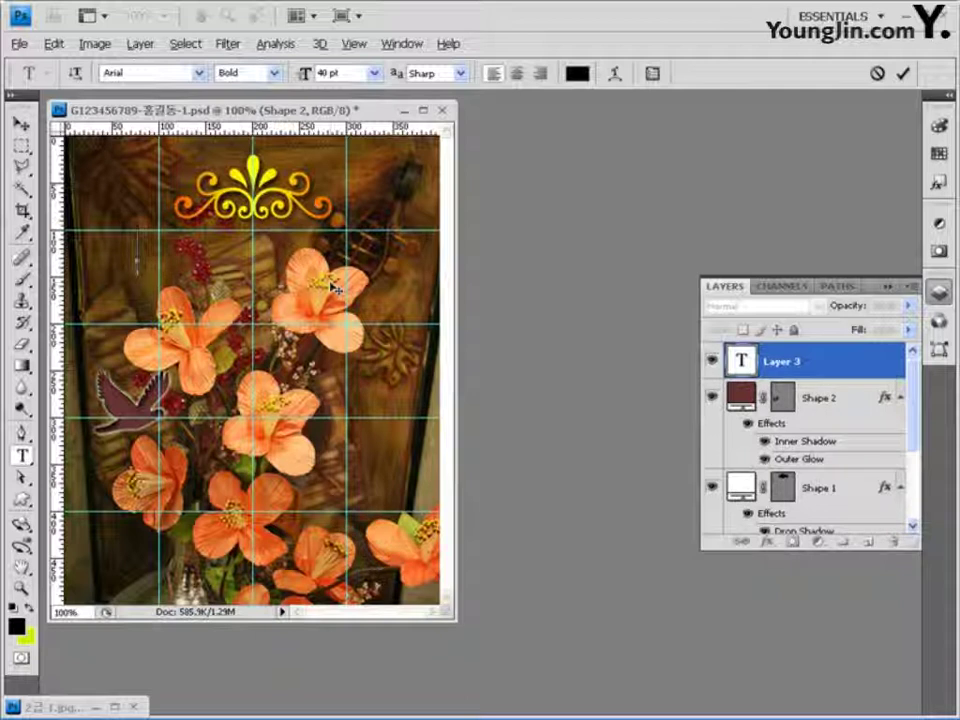
pyautogui.write('Beauty Flower')
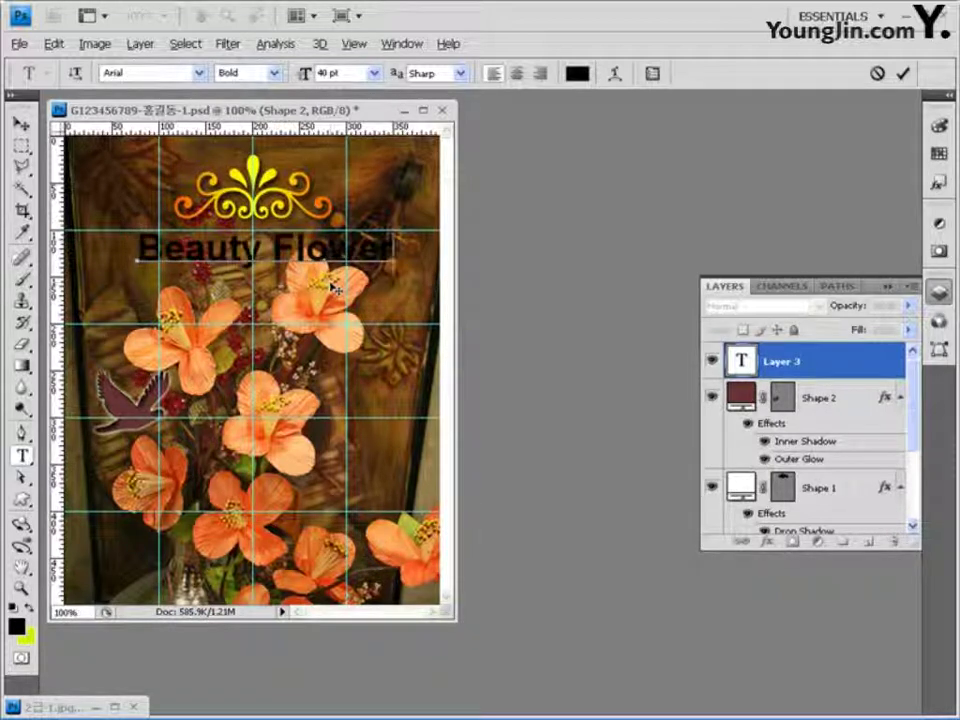
pyautogui.click(21, 123)
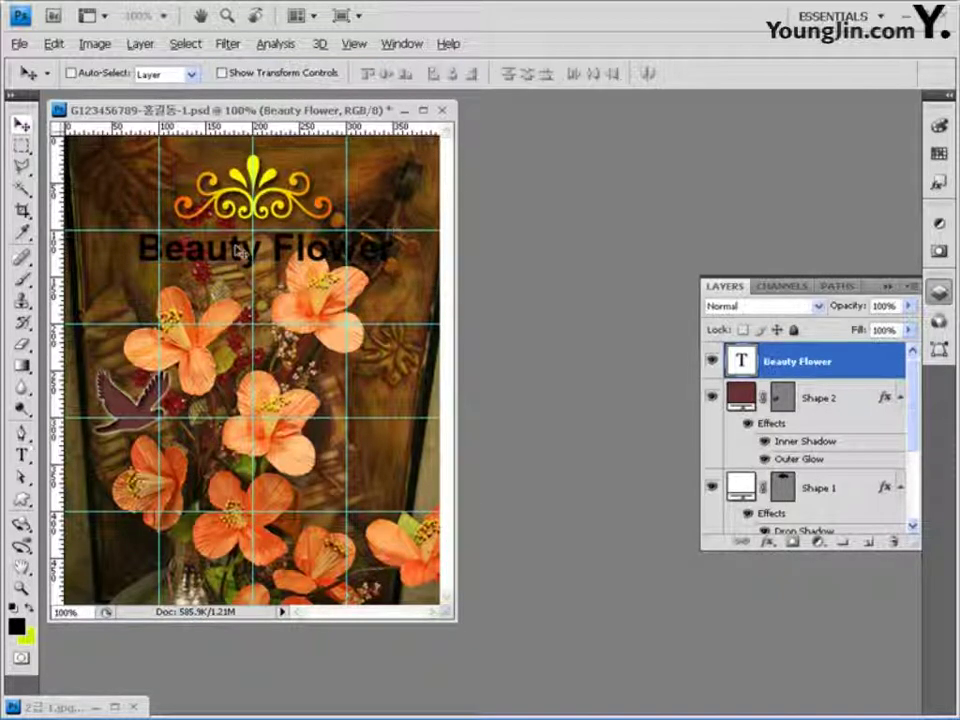
pyautogui.moveTo(315, 257)
pyautogui.mouseDown()
pyautogui.moveTo(301, 252)
pyautogui.moveTo(309, 250)
pyautogui.mouseUp()
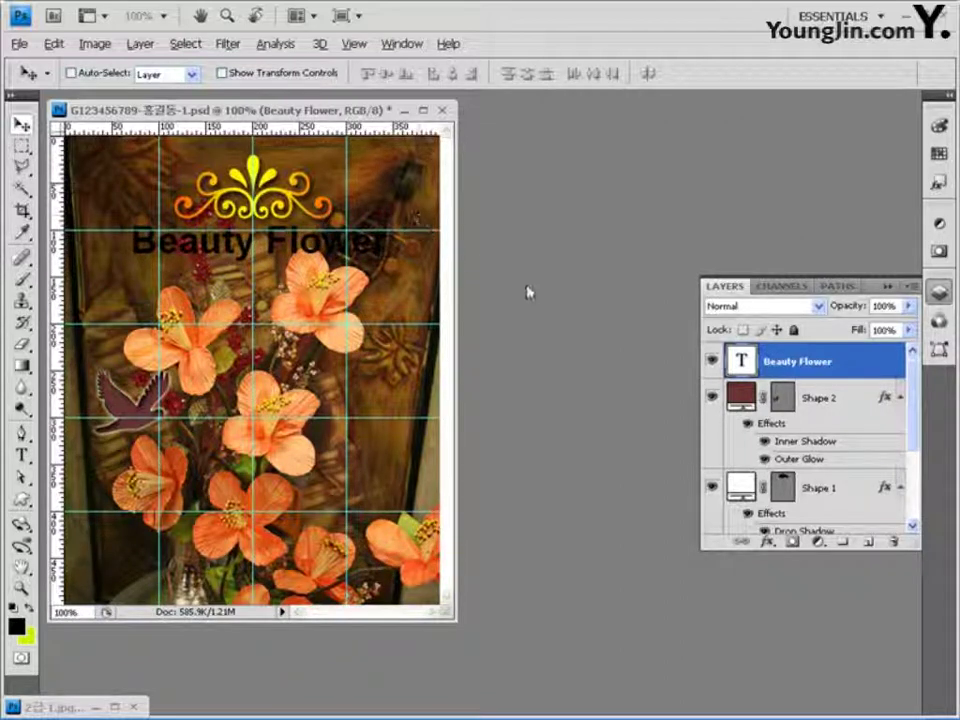
# - Add an outside Stroke in white (ffffff) to the "Beauty Flower" text
pyautogui.click(767, 541)
pyautogui.click(789, 526)
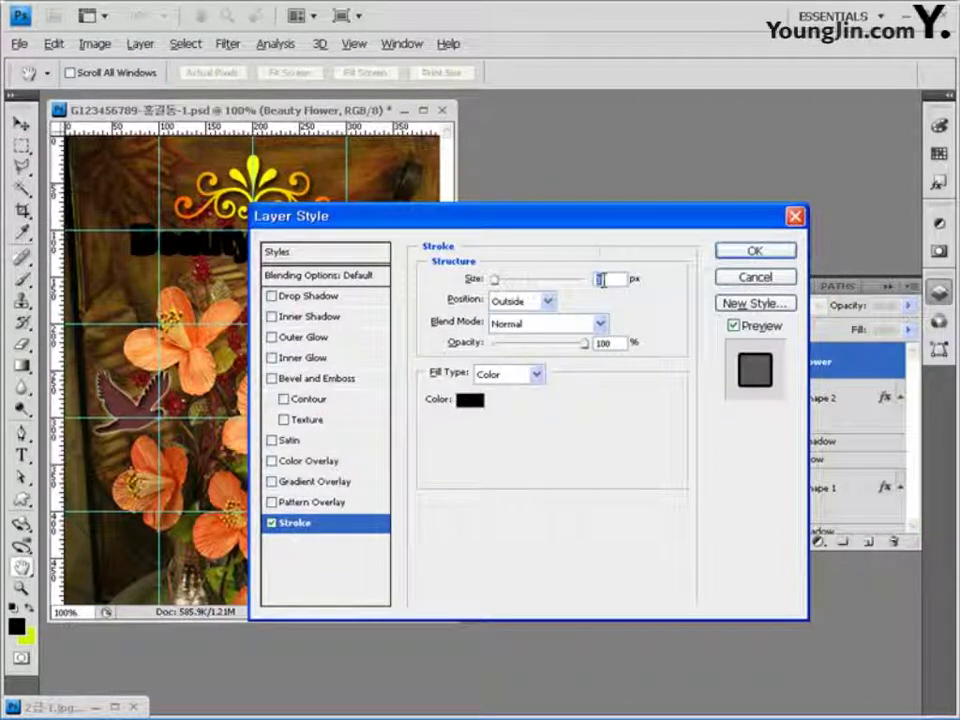
pyautogui.click(469, 400)
pyautogui.click(206, 316)
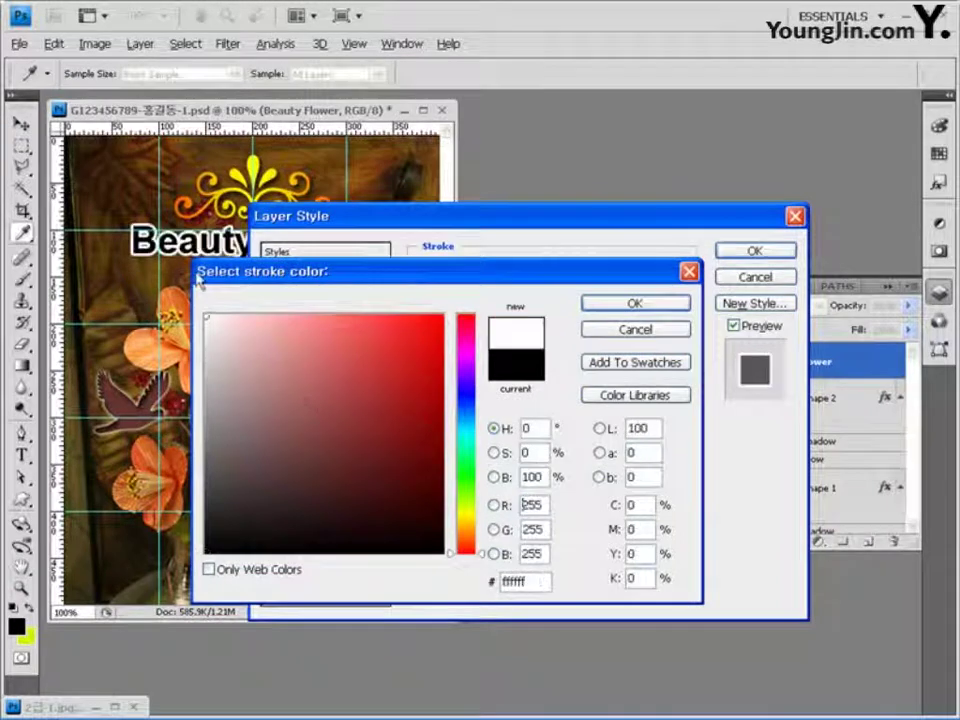
pyautogui.click(628, 304)
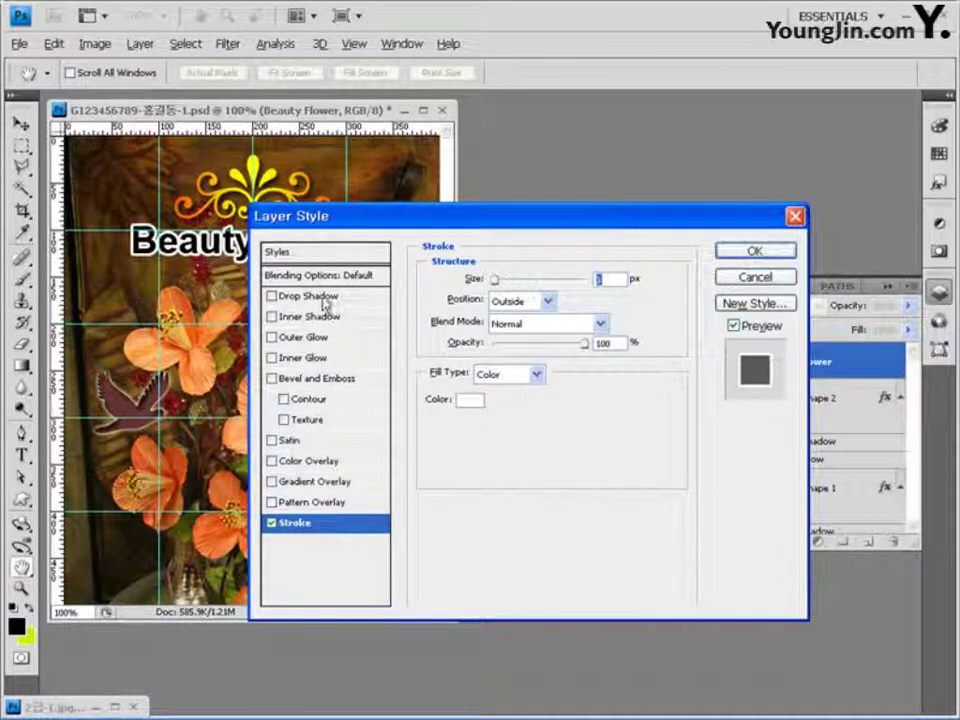
# - Add a default Drop Shadow to the "Beauty Flower" text and apply the layer style
pyautogui.click(305, 296)
pyautogui.moveTo(470, 225); pyautogui.dragTo(455, 327)
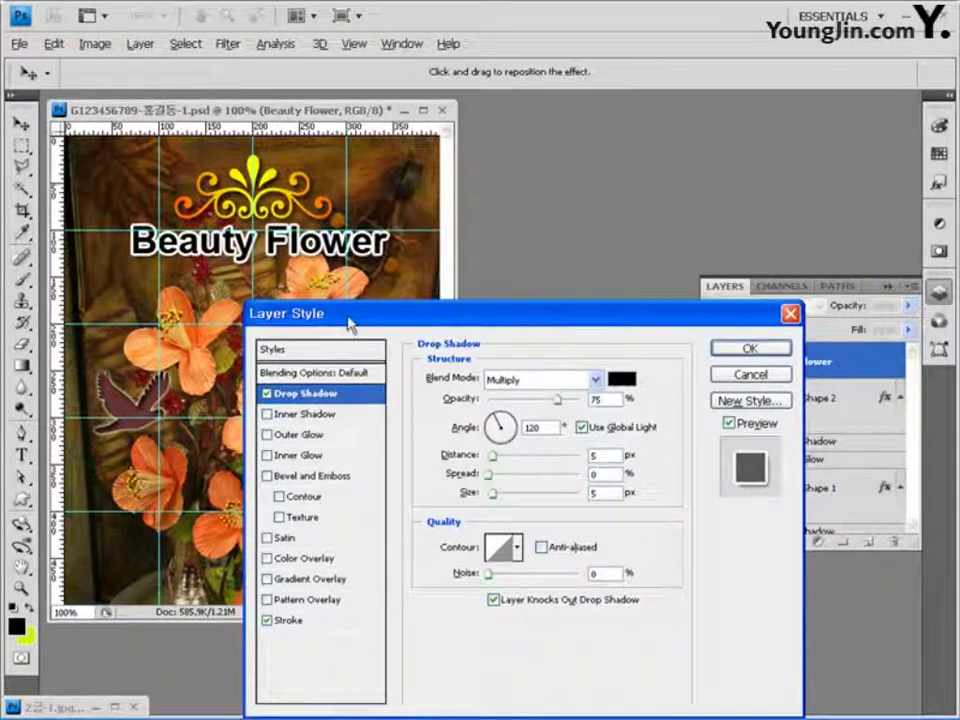
pyautogui.click(751, 349)
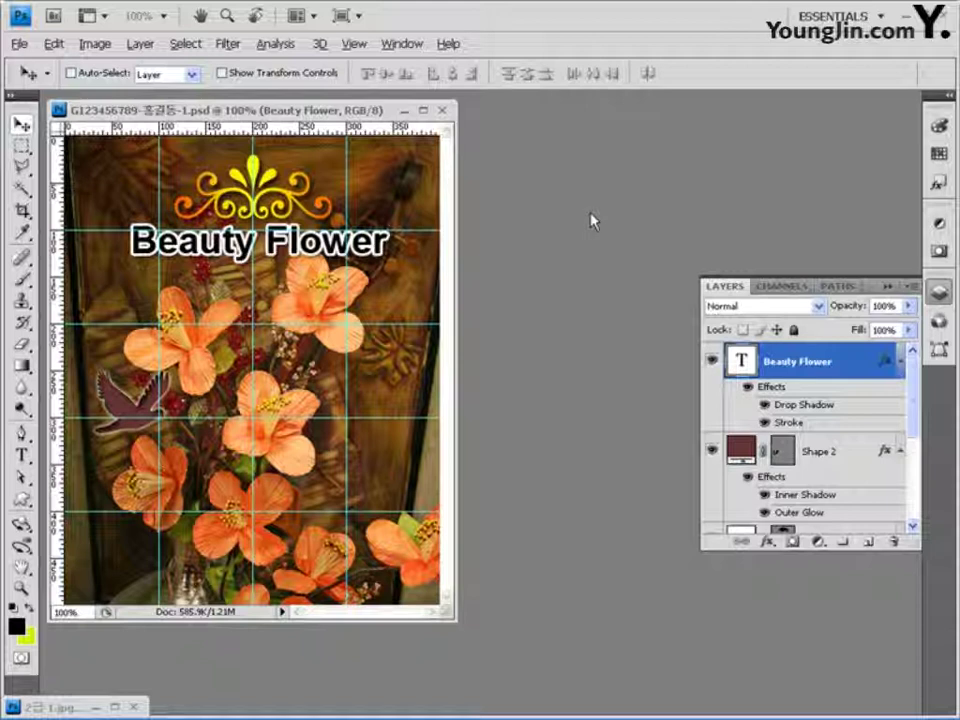
# - Clear all guides and save a JPEG copy of the composition in the GTQ folder with High quality and Baseline ("Standard") format
pyautogui.click(354, 43)
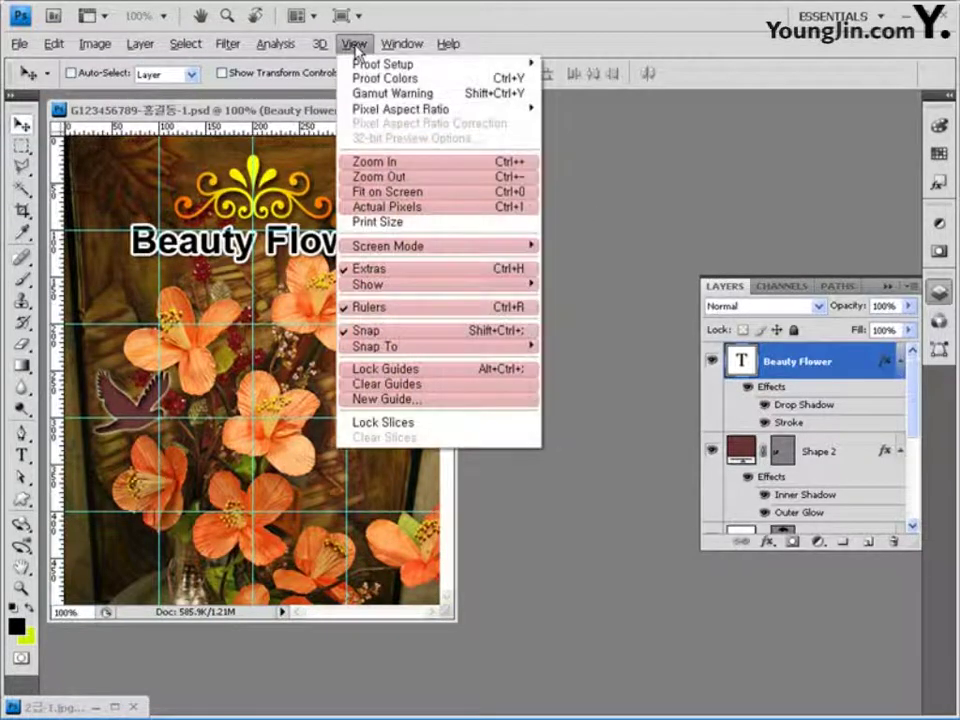
pyautogui.click(401, 385)
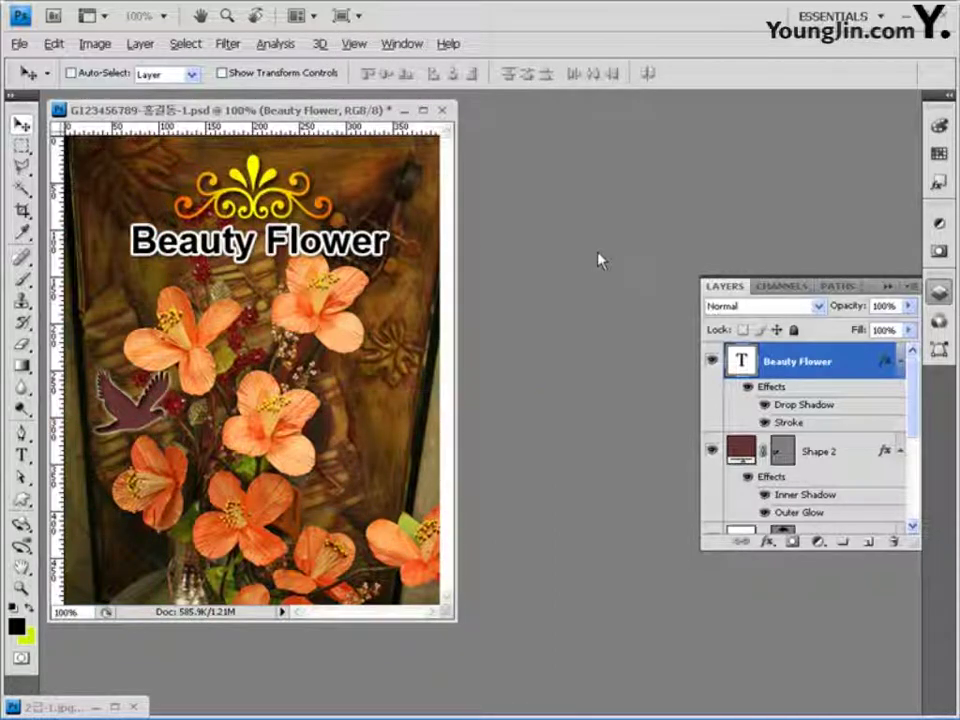
pyautogui.click(18, 43)
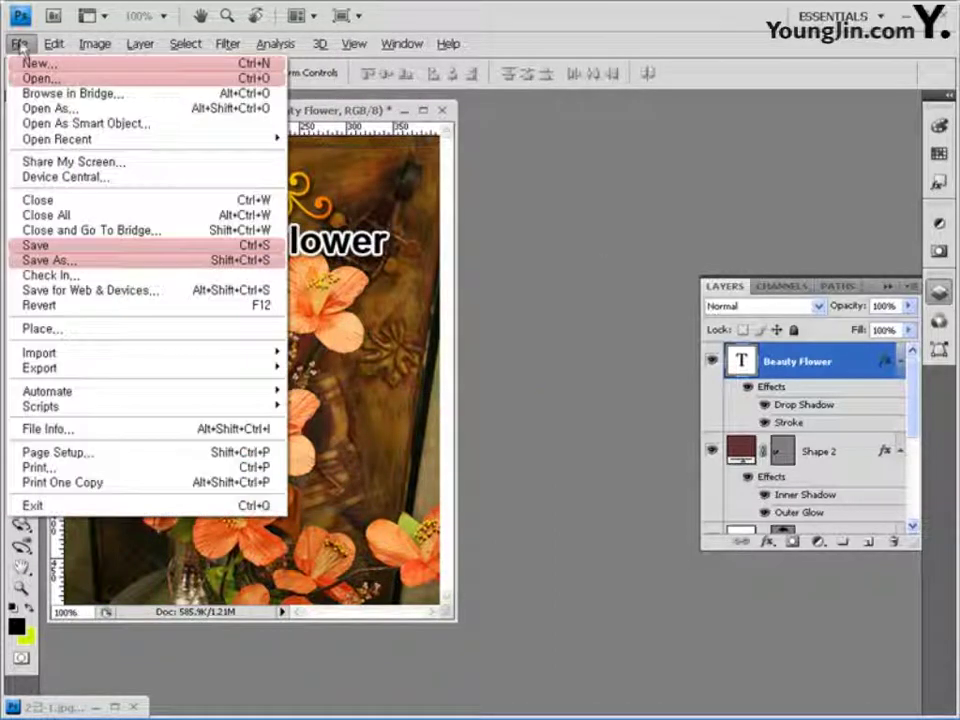
pyautogui.click(82, 262)
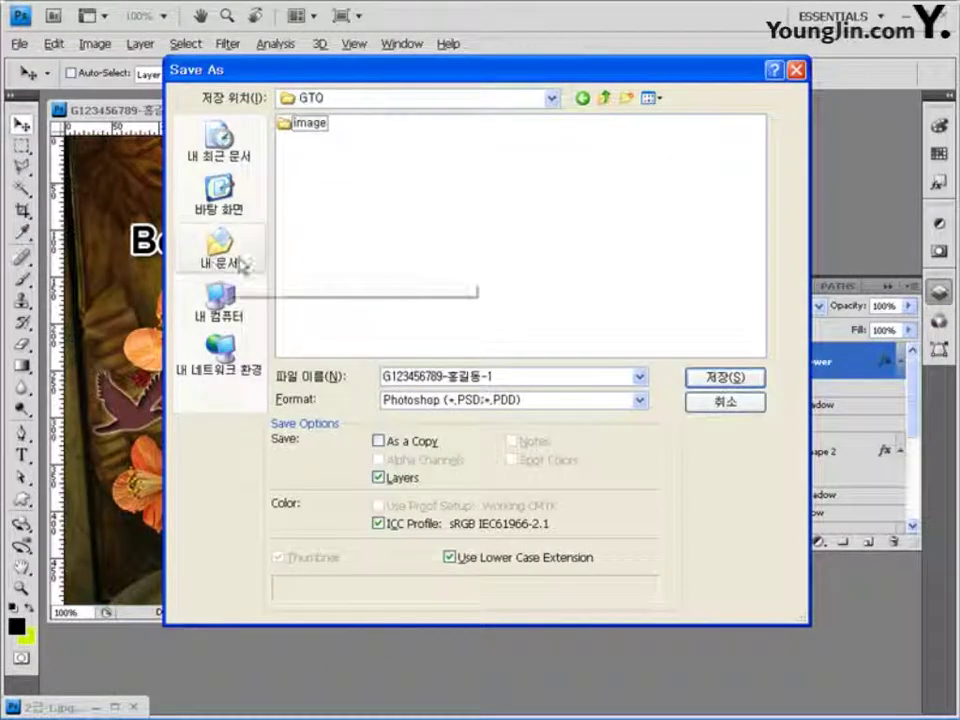
pyautogui.click(468, 399)
pyautogui.click(520, 517)
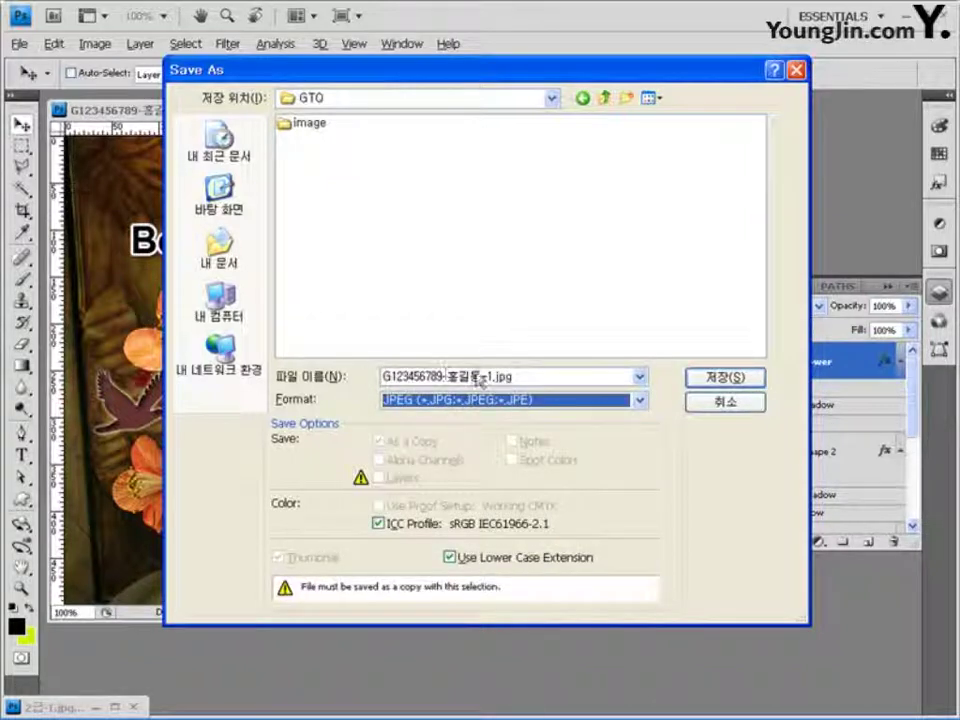
pyautogui.click(732, 382)
pyautogui.click(513, 316)
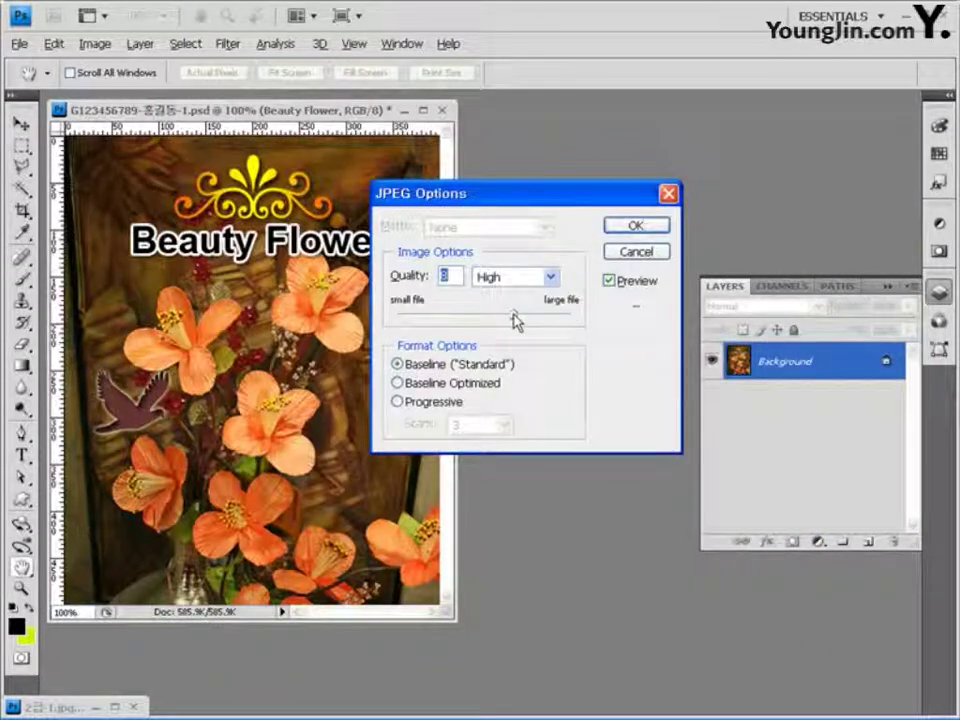
pyautogui.click(657, 233)
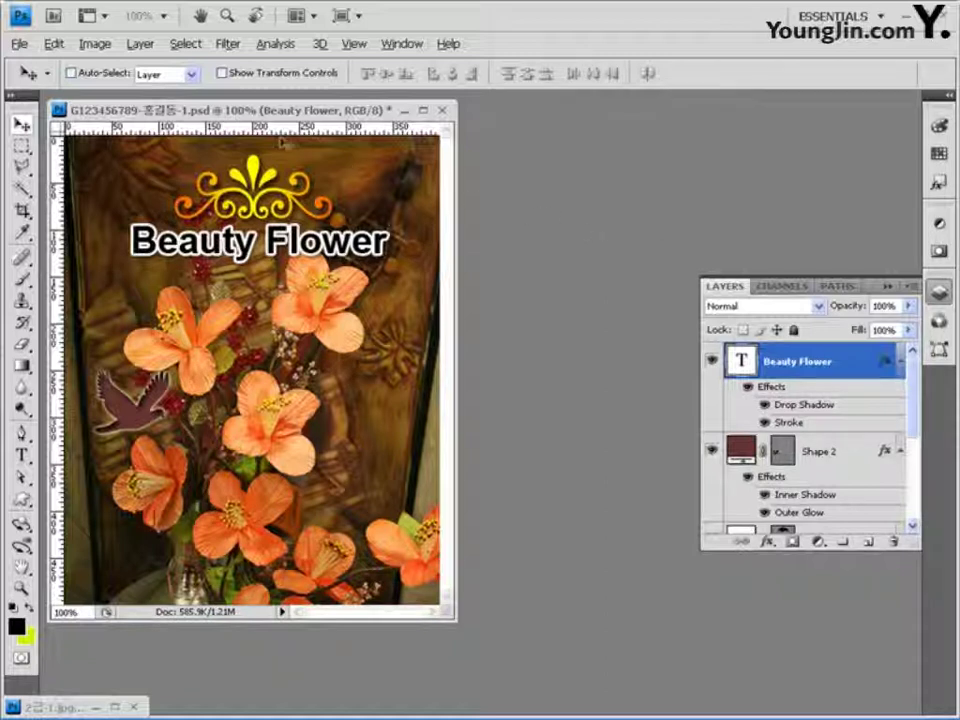
# - Resize the image to 40 pixels wide by 50 pixels high with Scale Styles and Constrain Proportions enabled
pyautogui.click(95, 44)
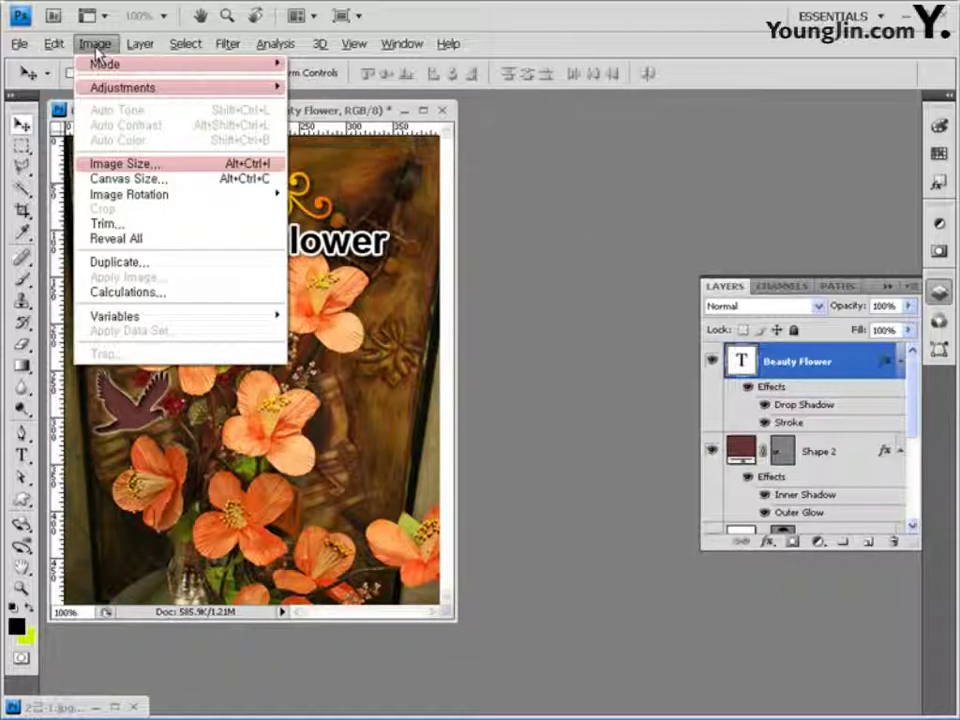
pyautogui.click(128, 165)
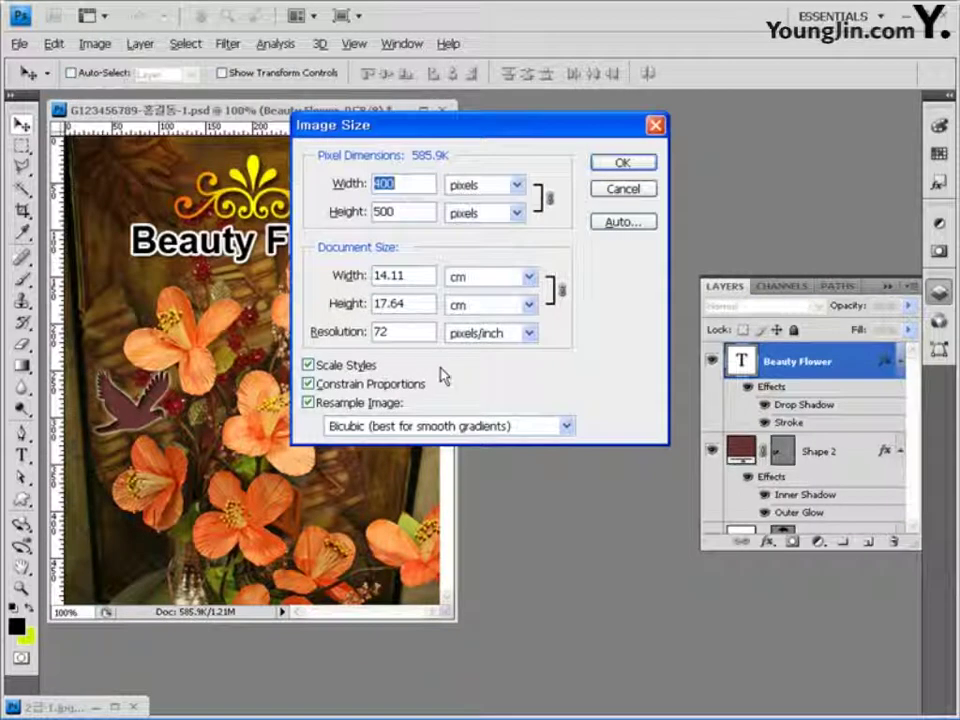
pyautogui.click(337, 389)
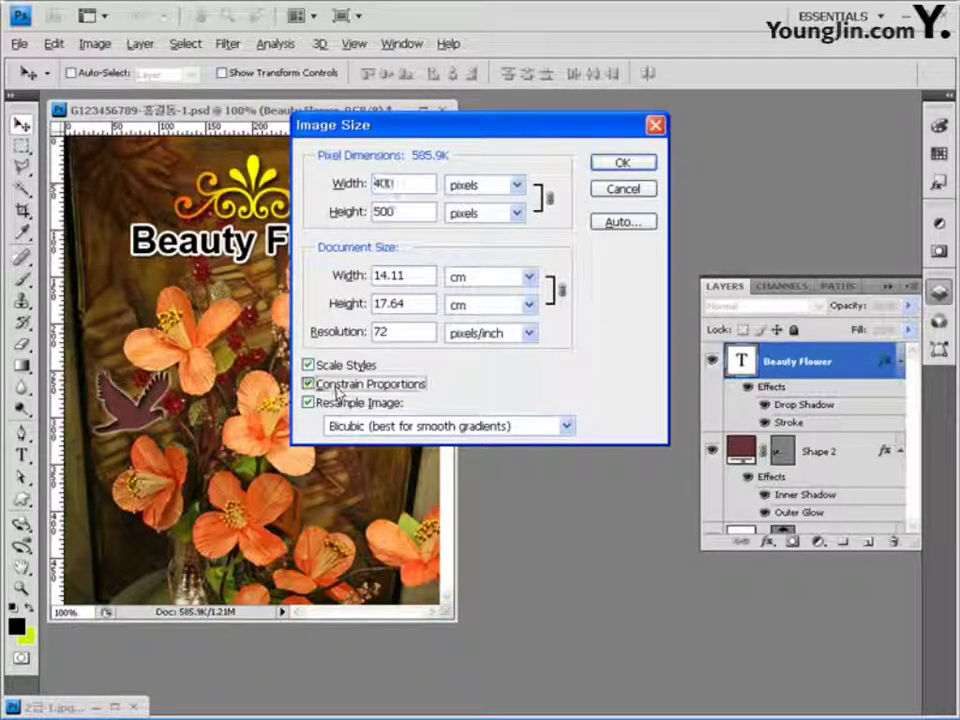
pyautogui.click(337, 389)
pyautogui.click(337, 389)
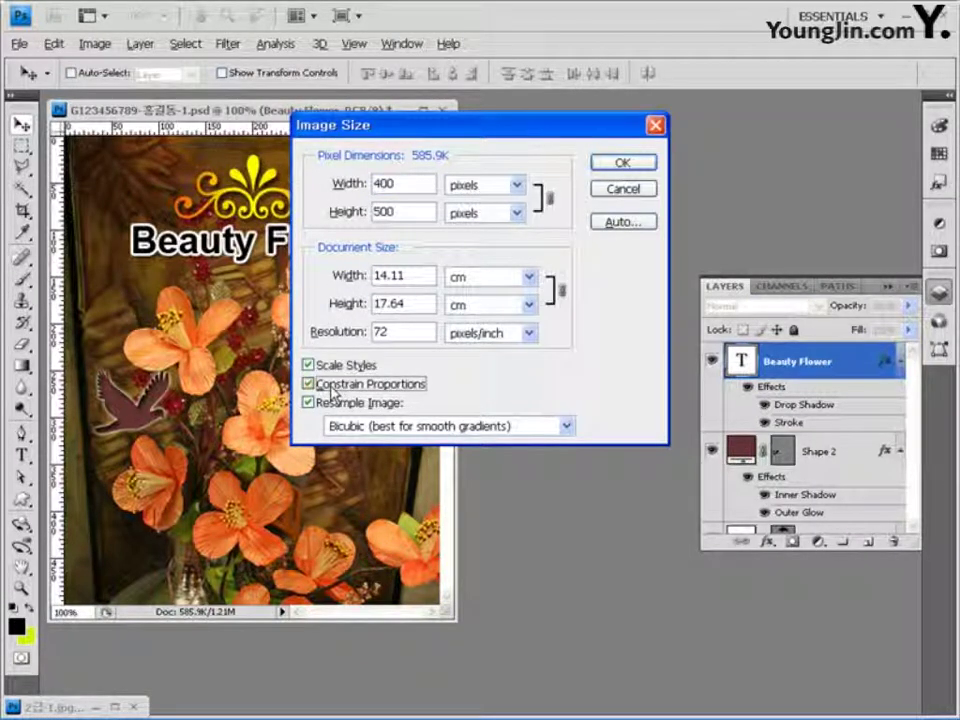
pyautogui.click(428, 182)
pyautogui.press('BackSpace')
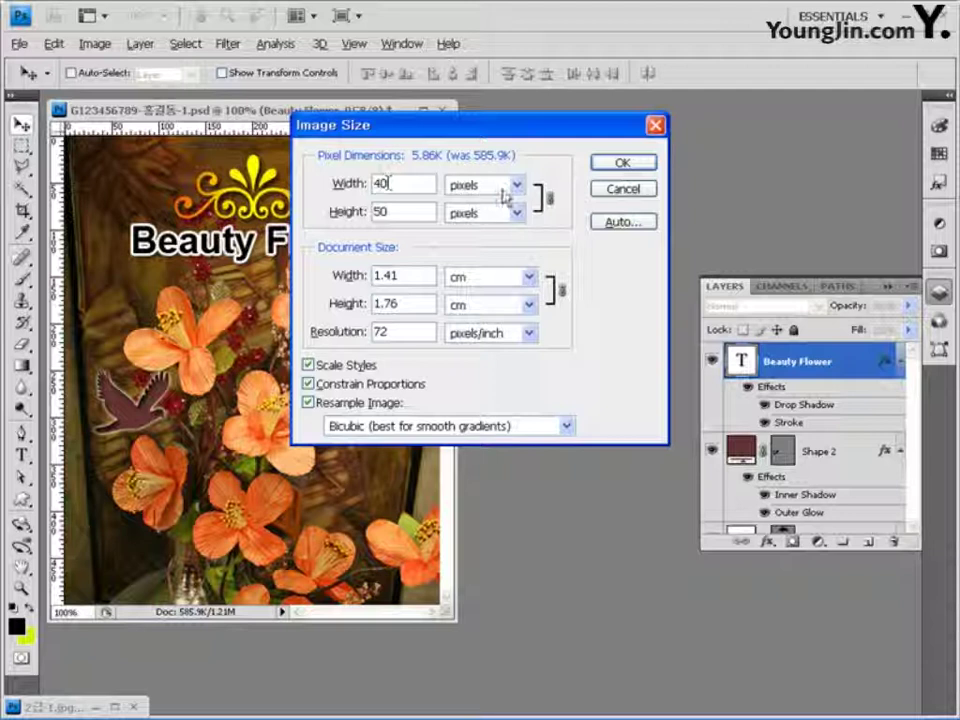
pyautogui.click(619, 164)
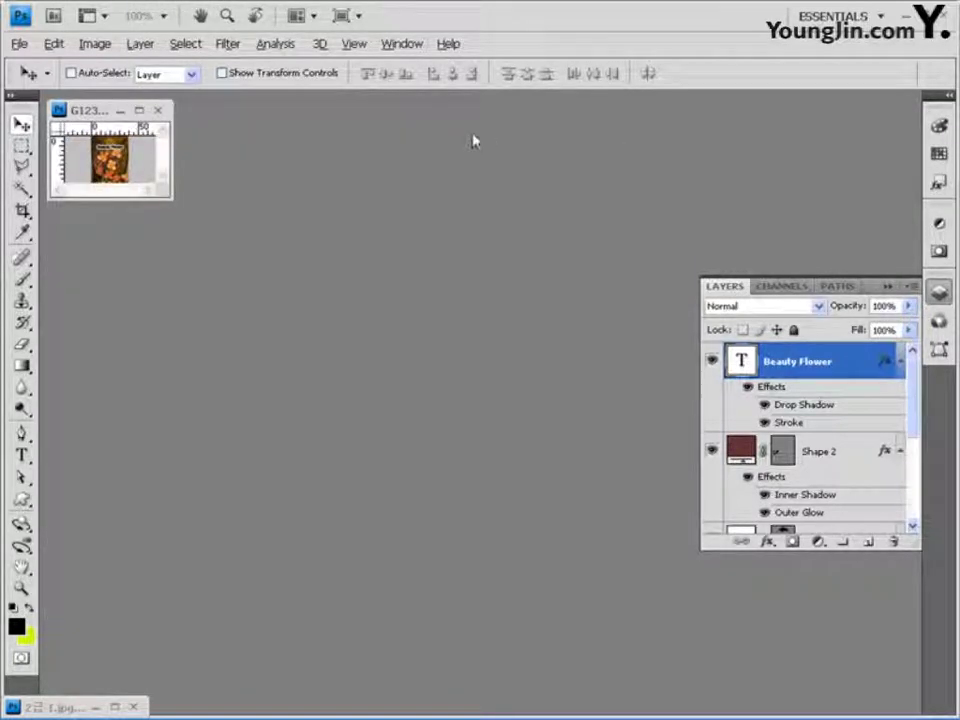
# - Save the reduced document as a layered Photoshop PSD in the GTQ folder under its existing name and accept the format options
pyautogui.click(19, 44)
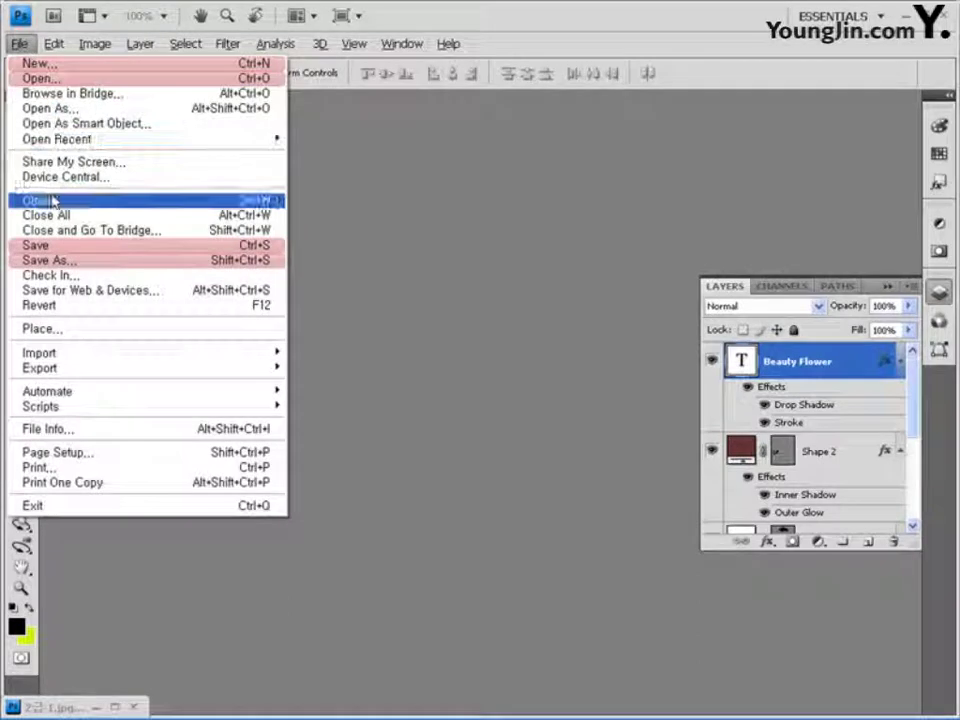
pyautogui.click(58, 262)
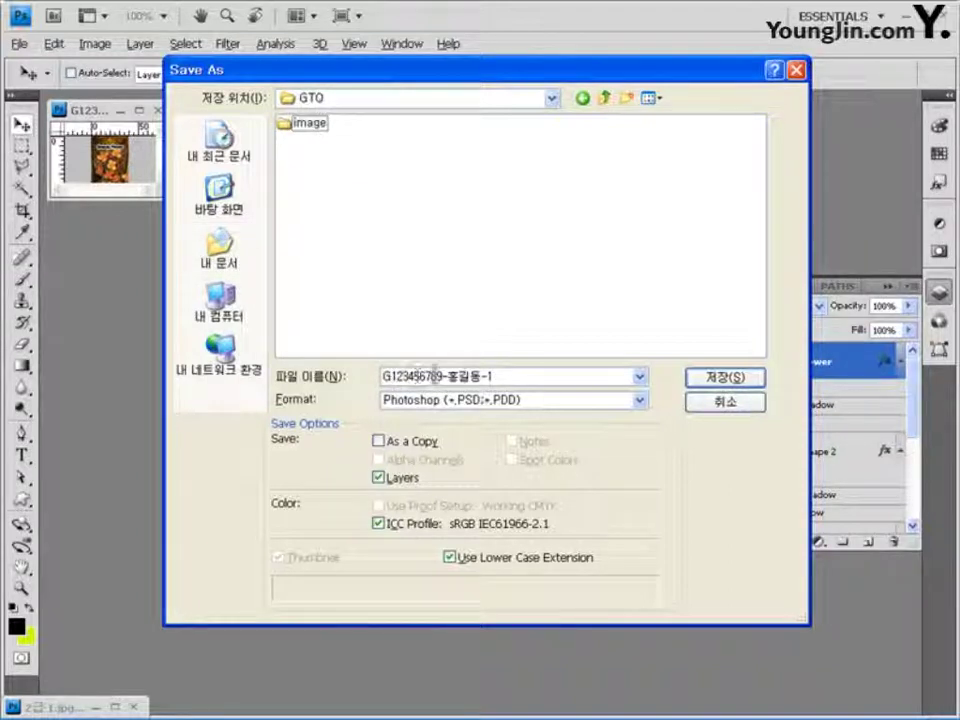
pyautogui.click(491, 376)
pyautogui.click(726, 378)
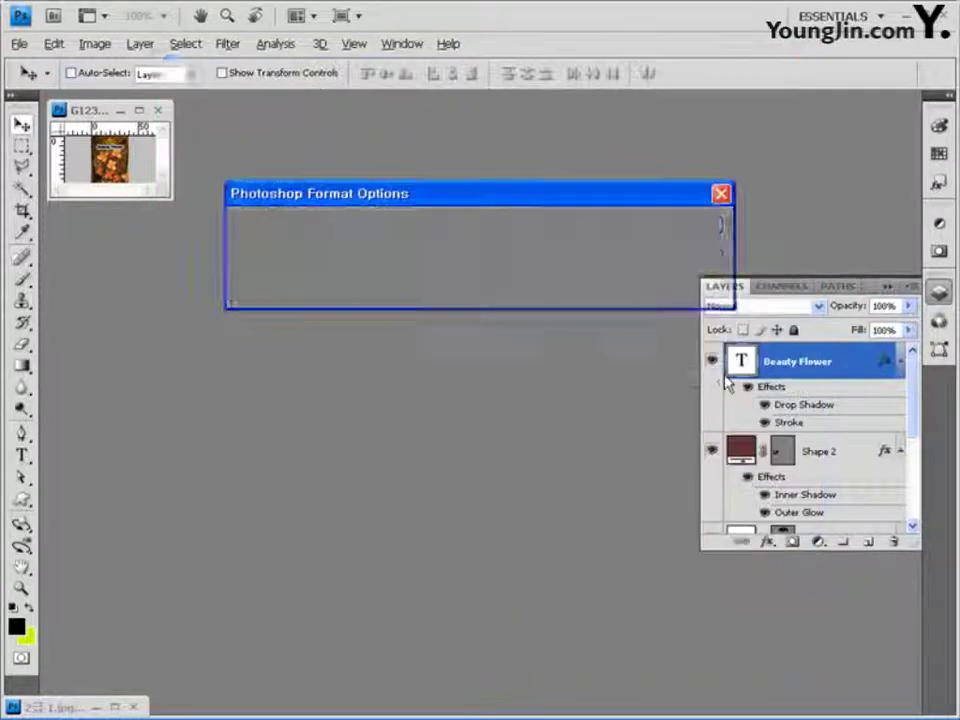
pyautogui.click(694, 226)
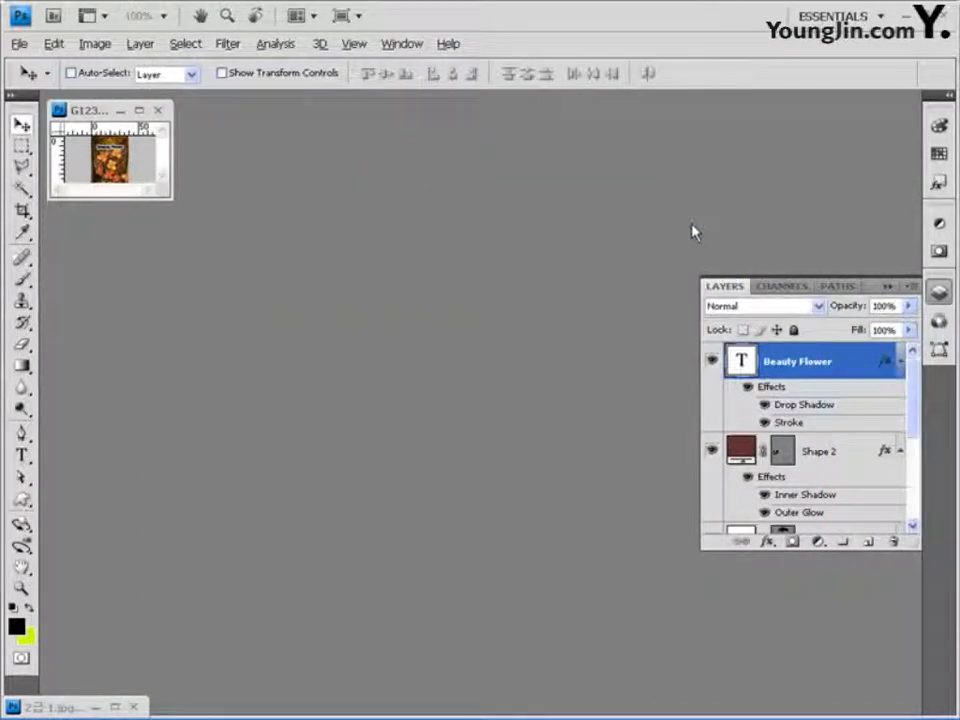